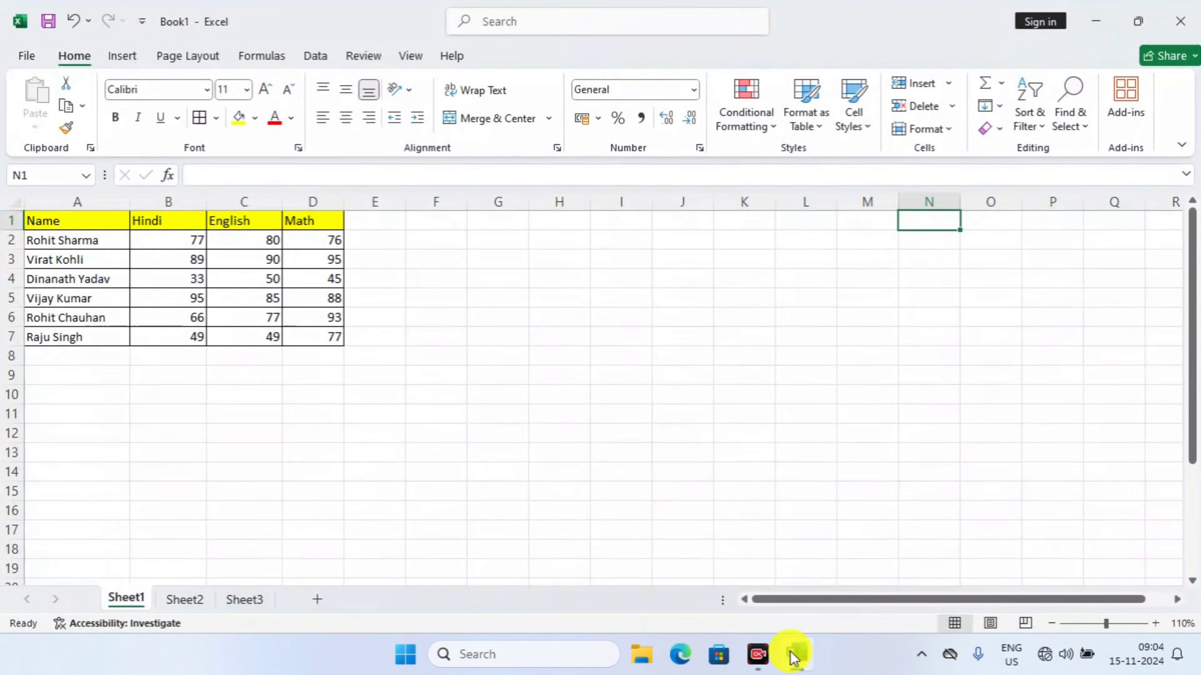
pyautogui.click(511, 510)
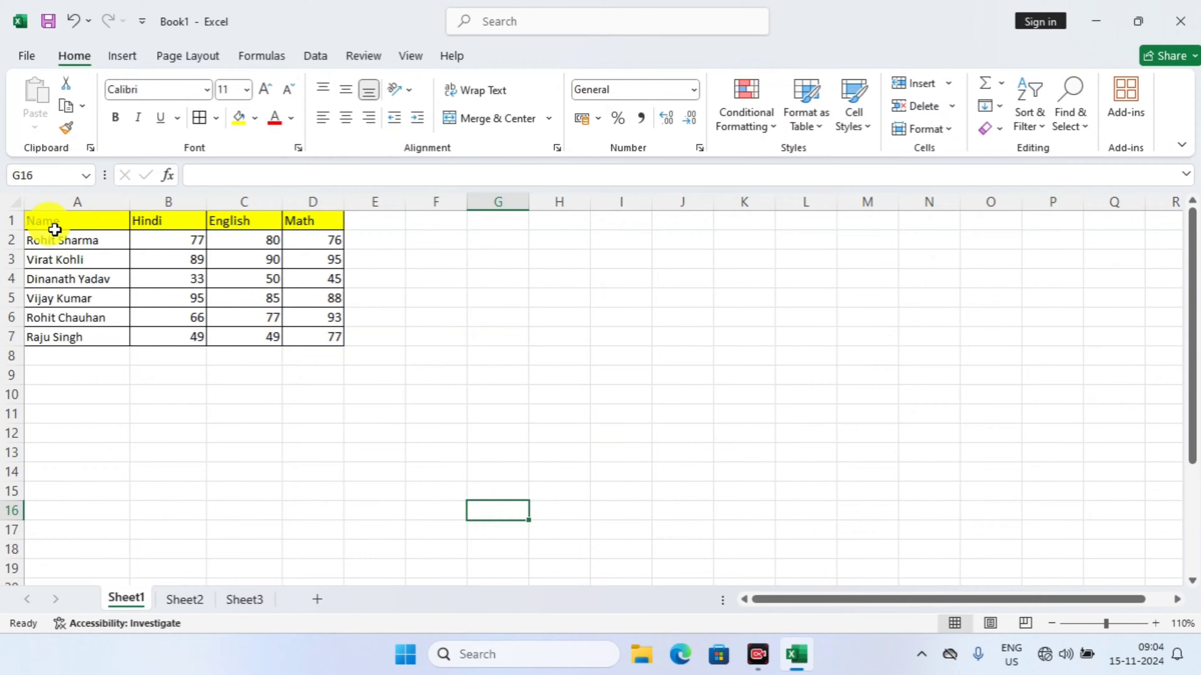
pyautogui.click(80, 222)
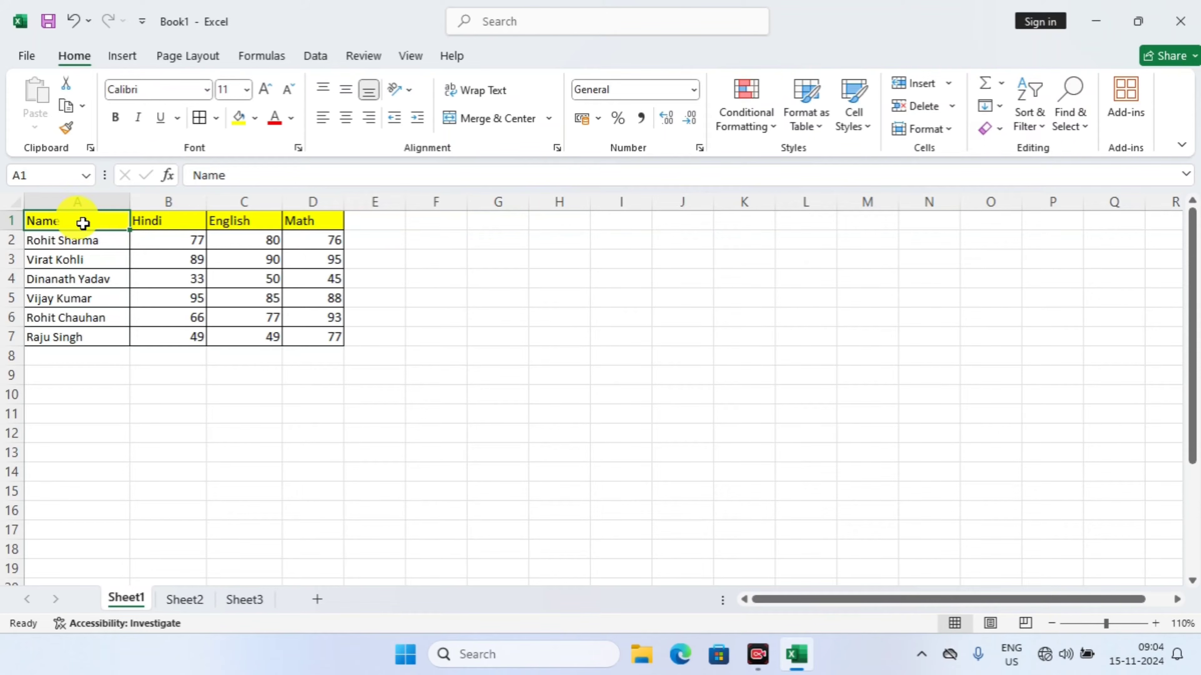
pyautogui.moveTo(62, 220); pyautogui.dragTo(303, 224)
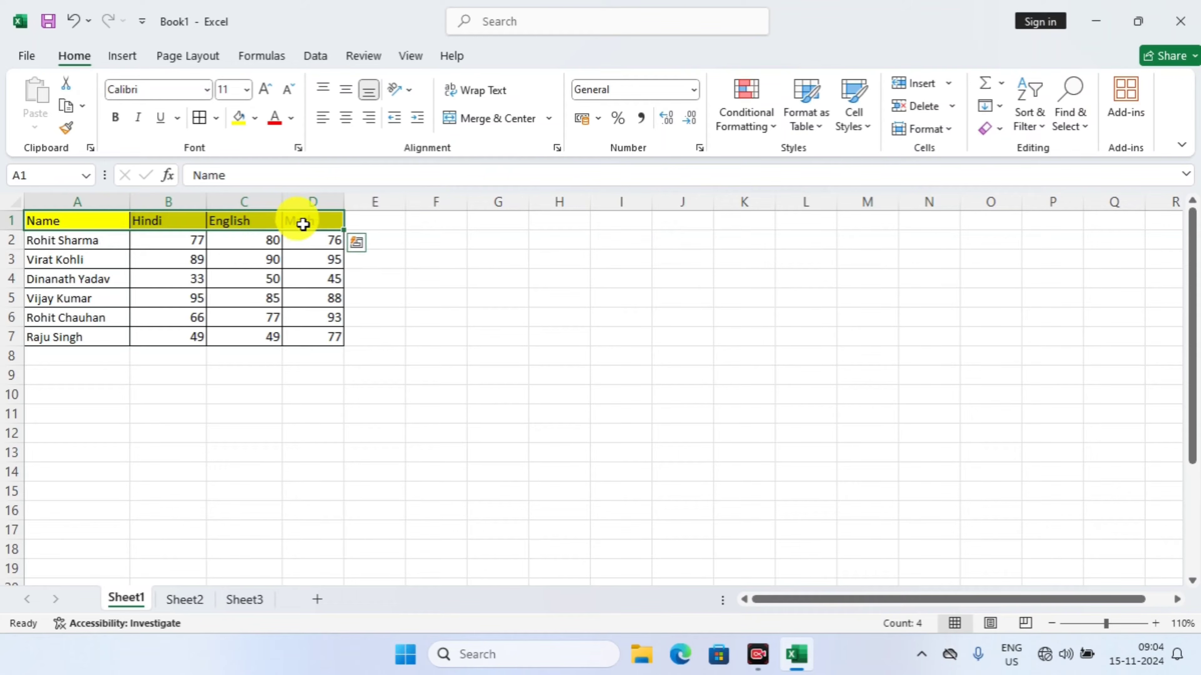
pyautogui.doubleClick(456, 223)
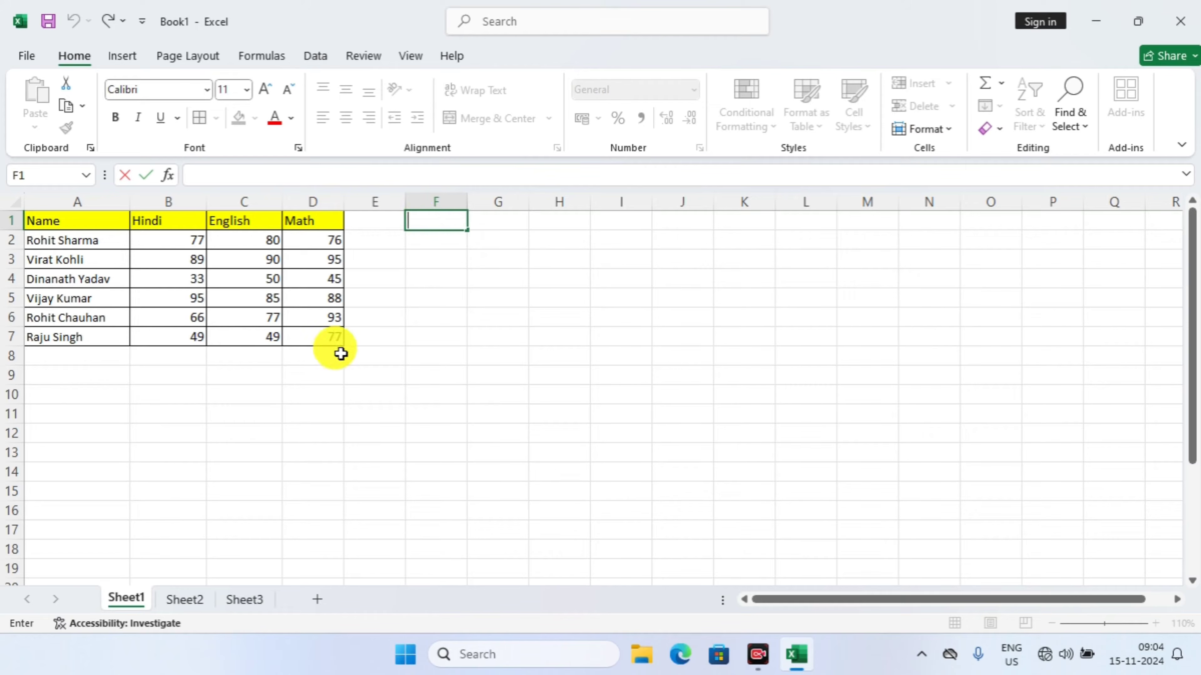
# Try to transpose the header row by entering =TRANSPOSE(A1:D1) as an array formula in the single cell F3, and clear that cell
pyautogui.click(430, 258)
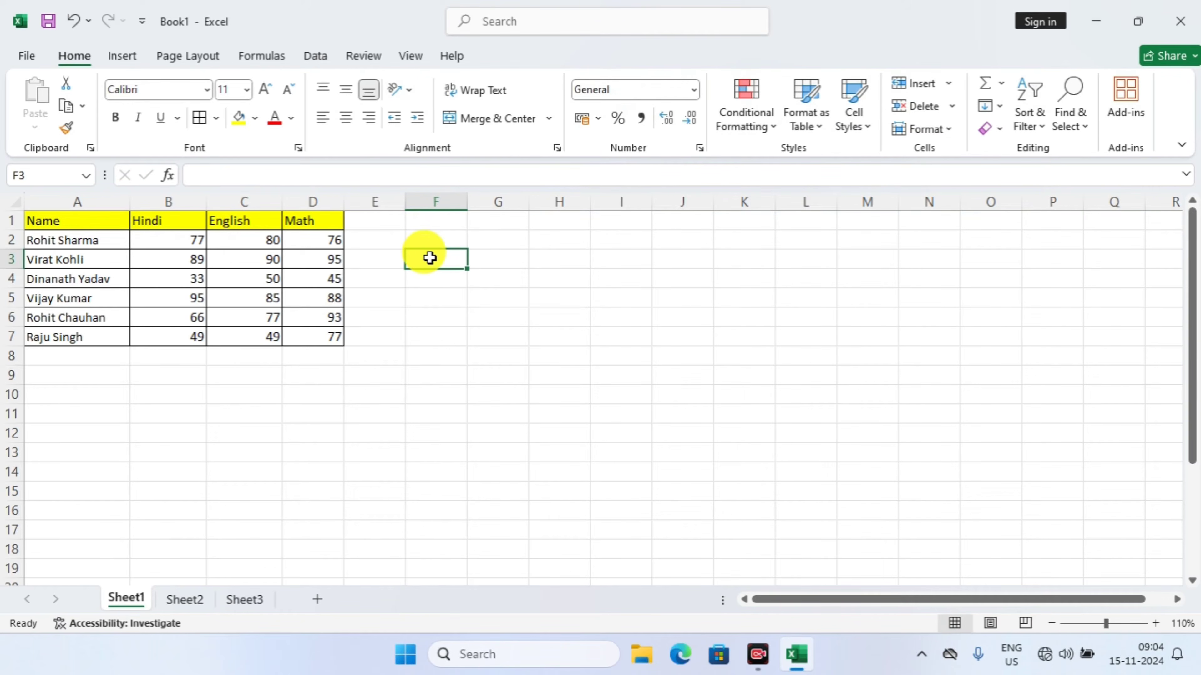
pyautogui.write('=')
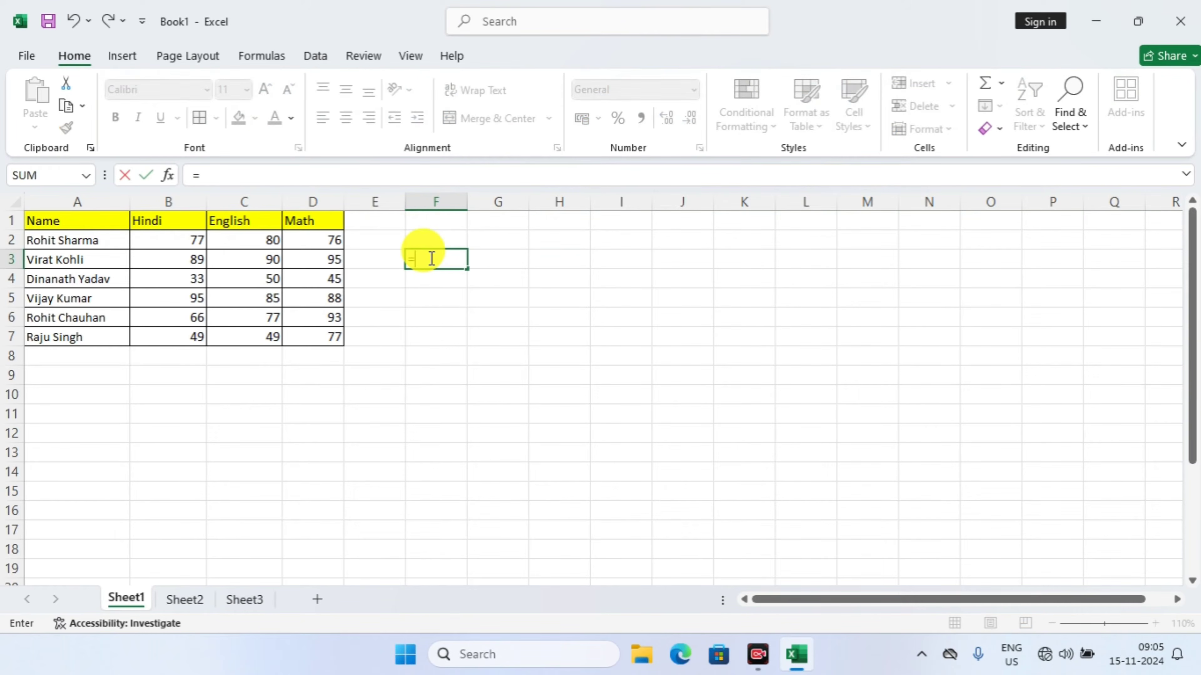
pyautogui.write('t')
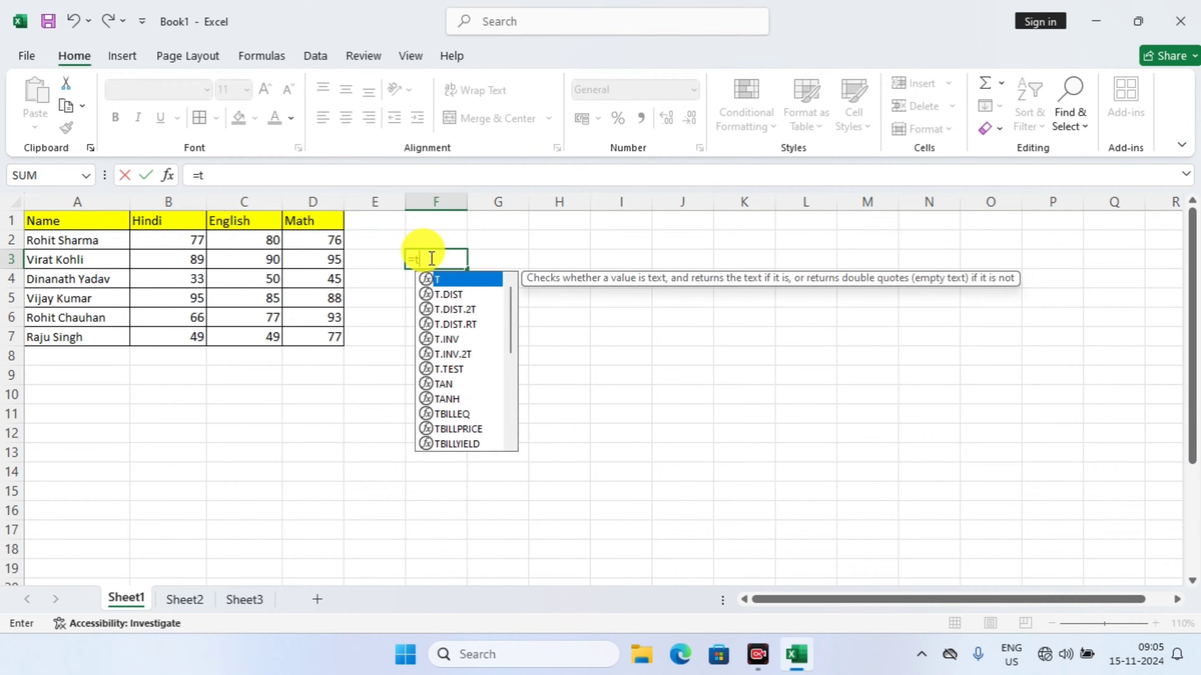
pyautogui.write('rans')
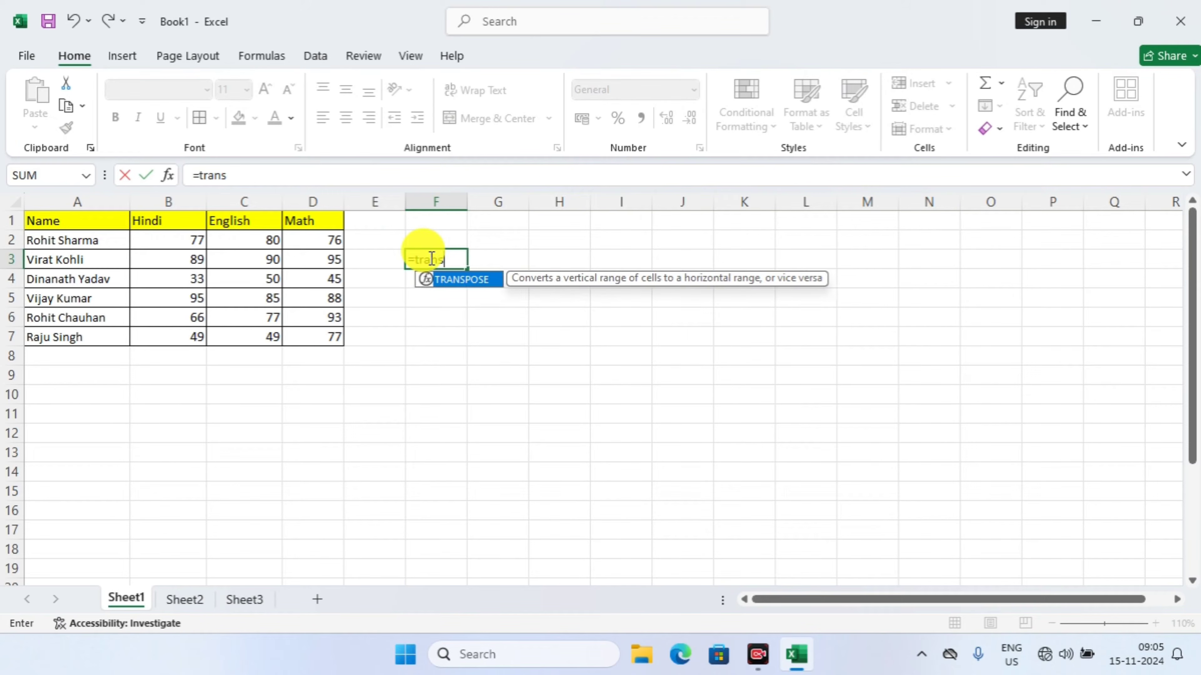
pyautogui.press('Tab')
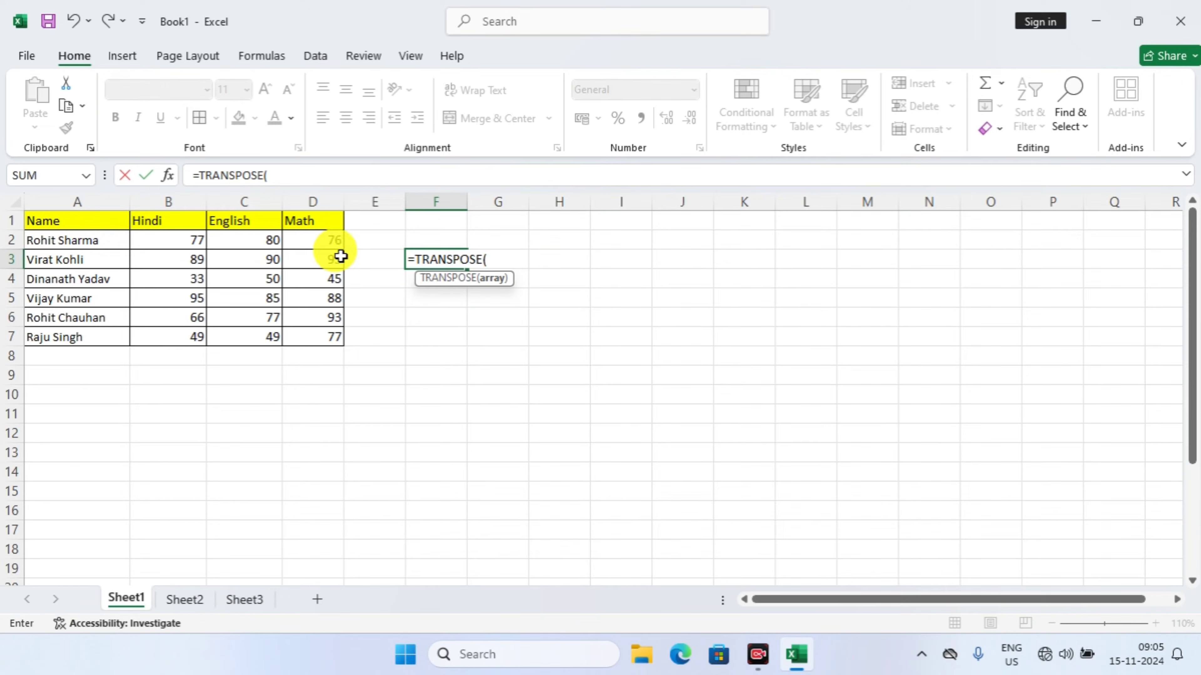
pyautogui.moveTo(96, 219); pyautogui.dragTo(311, 201)
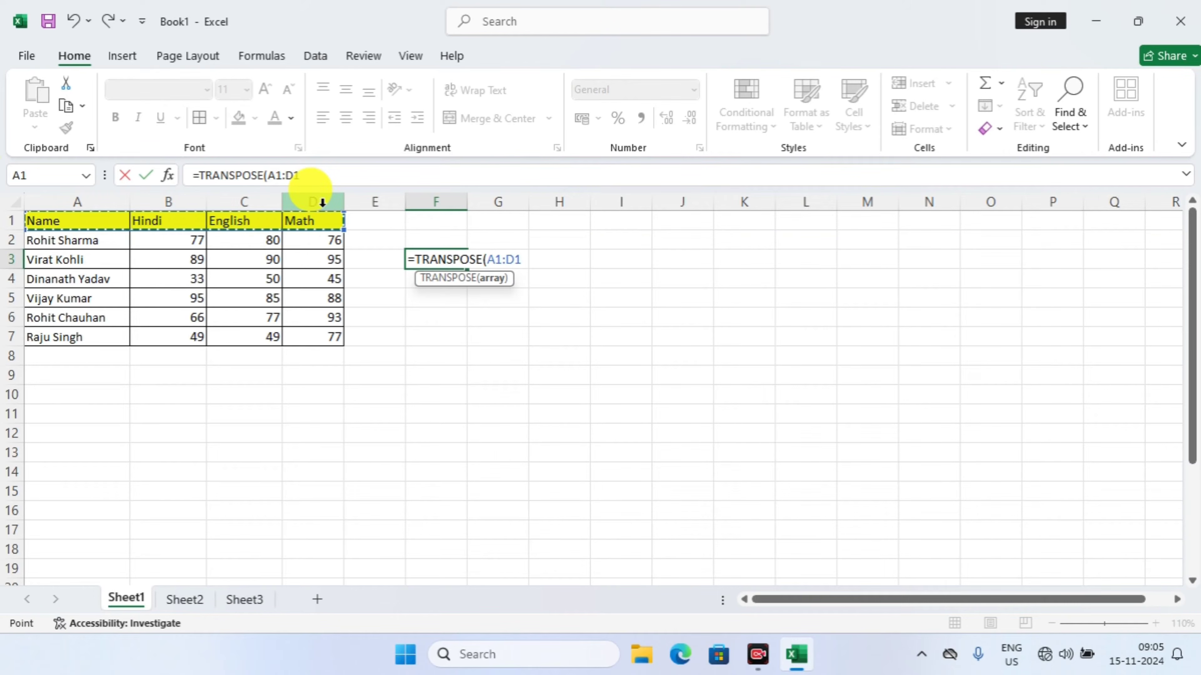
pyautogui.write(')')
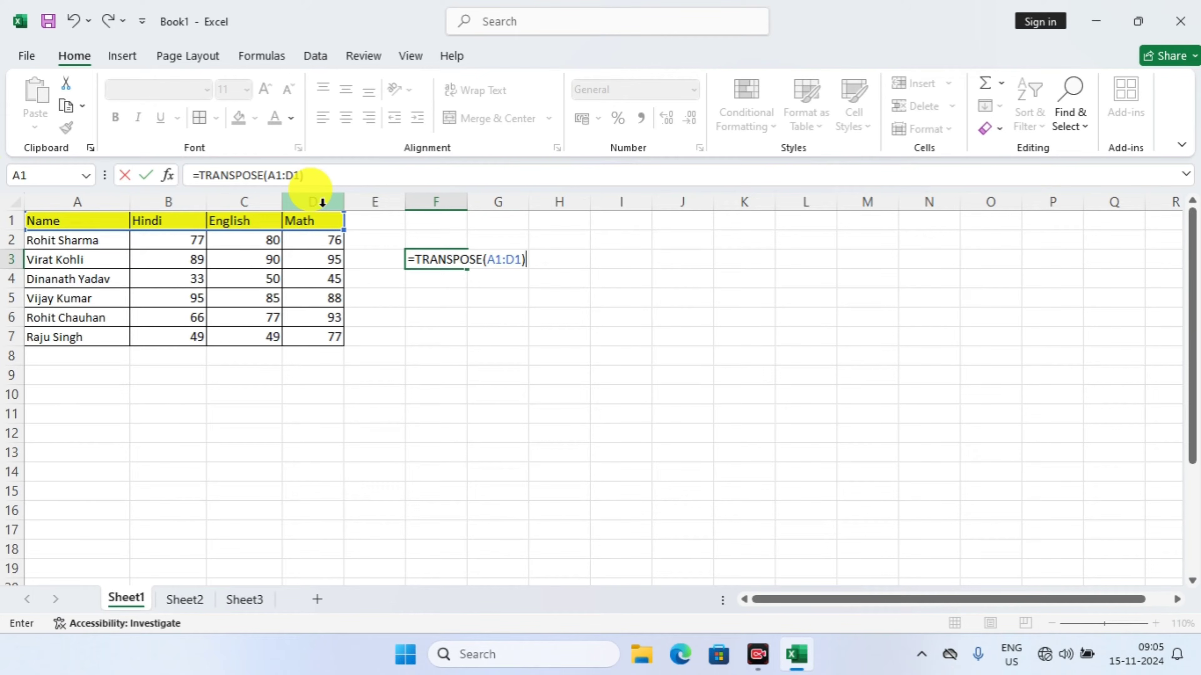
pyautogui.hotkey('ctrl', 'shift', 'Return')
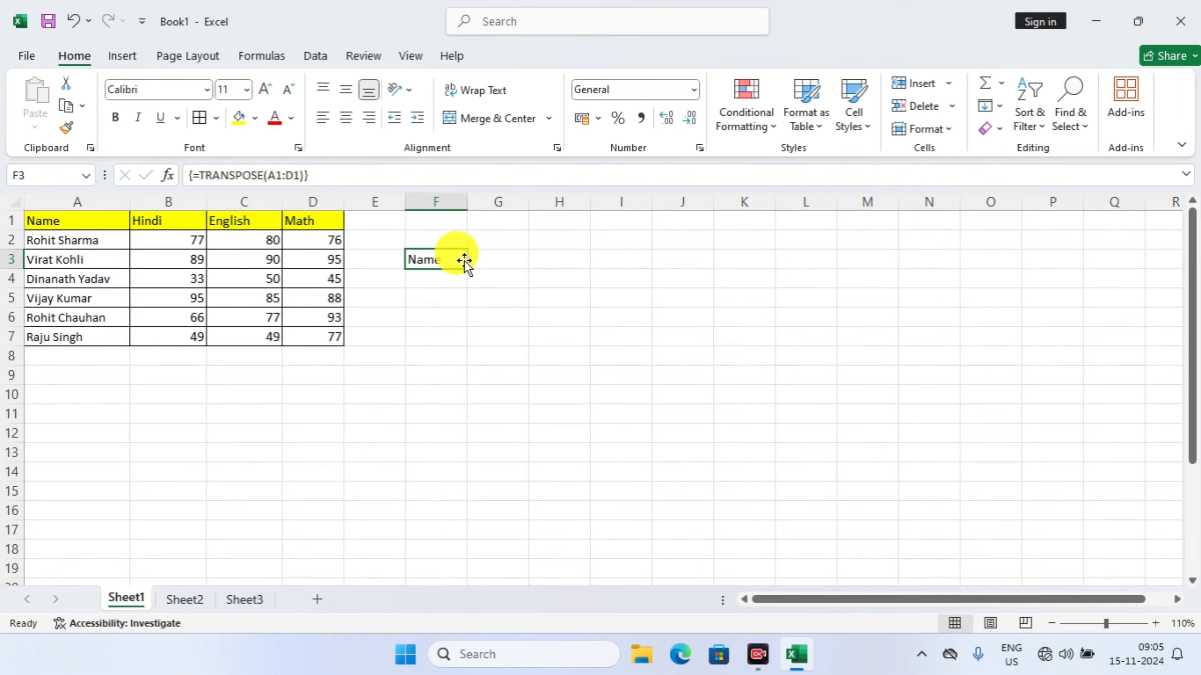
pyautogui.press('Delete')
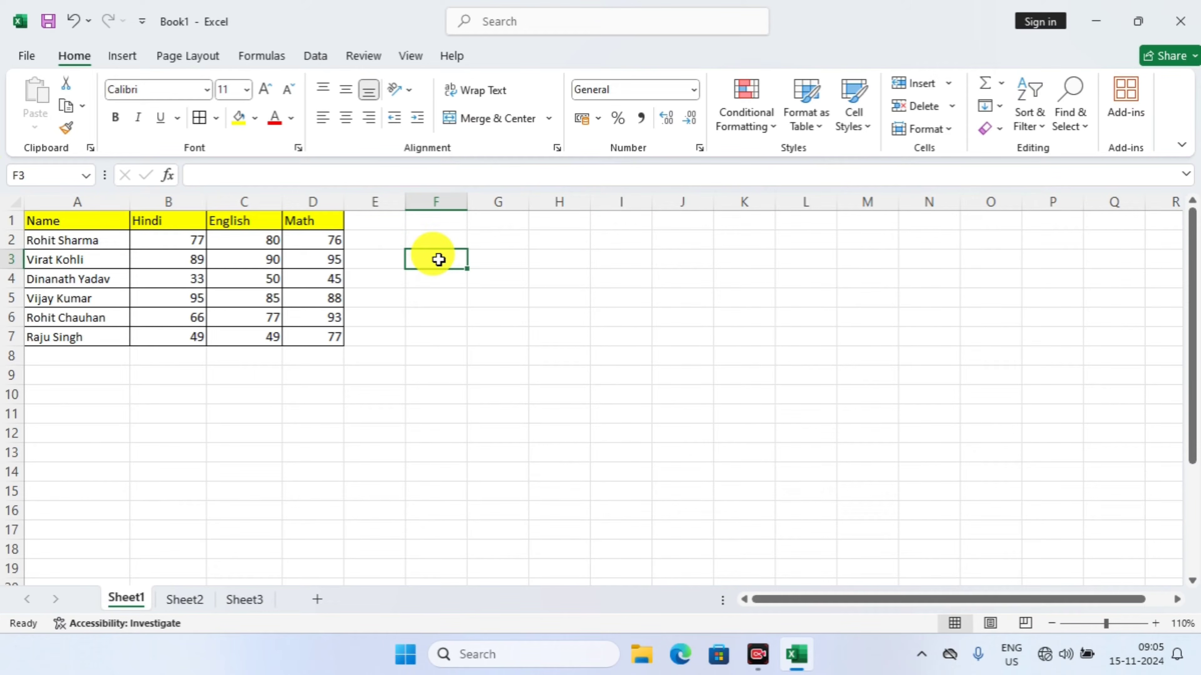
# Transpose the header row into F3:F6 with the array formula =TRANSPOSE(A1:D1)
pyautogui.moveTo(439, 259); pyautogui.dragTo(434, 321)
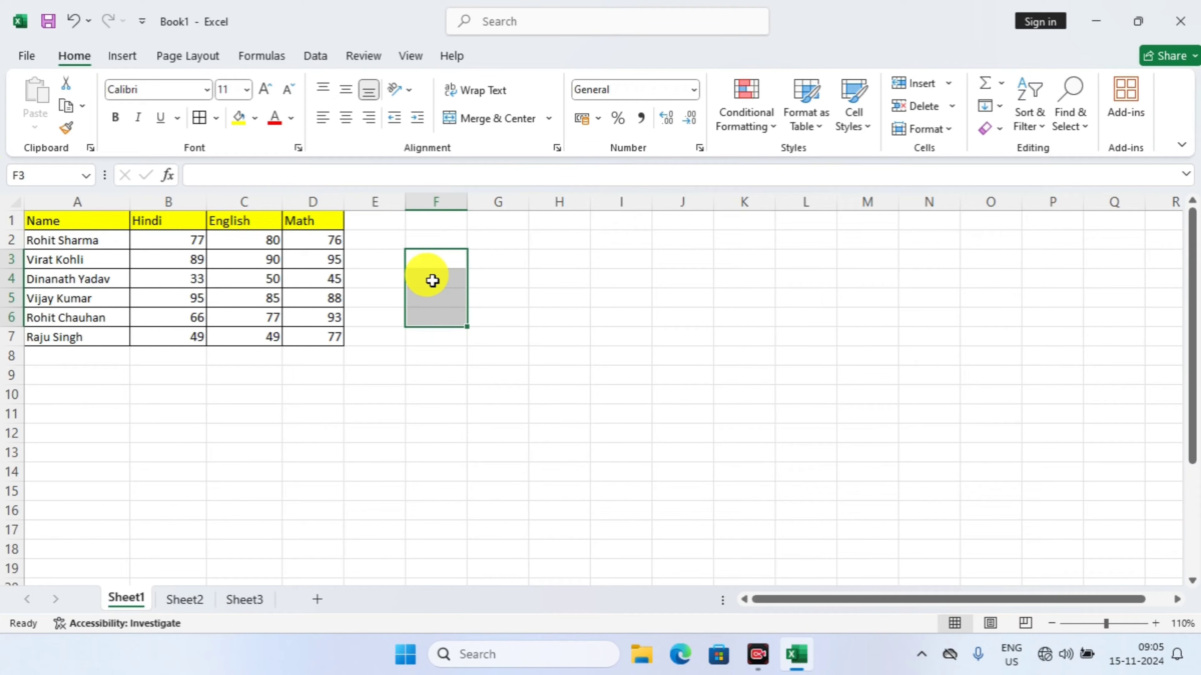
pyautogui.write('=tran')
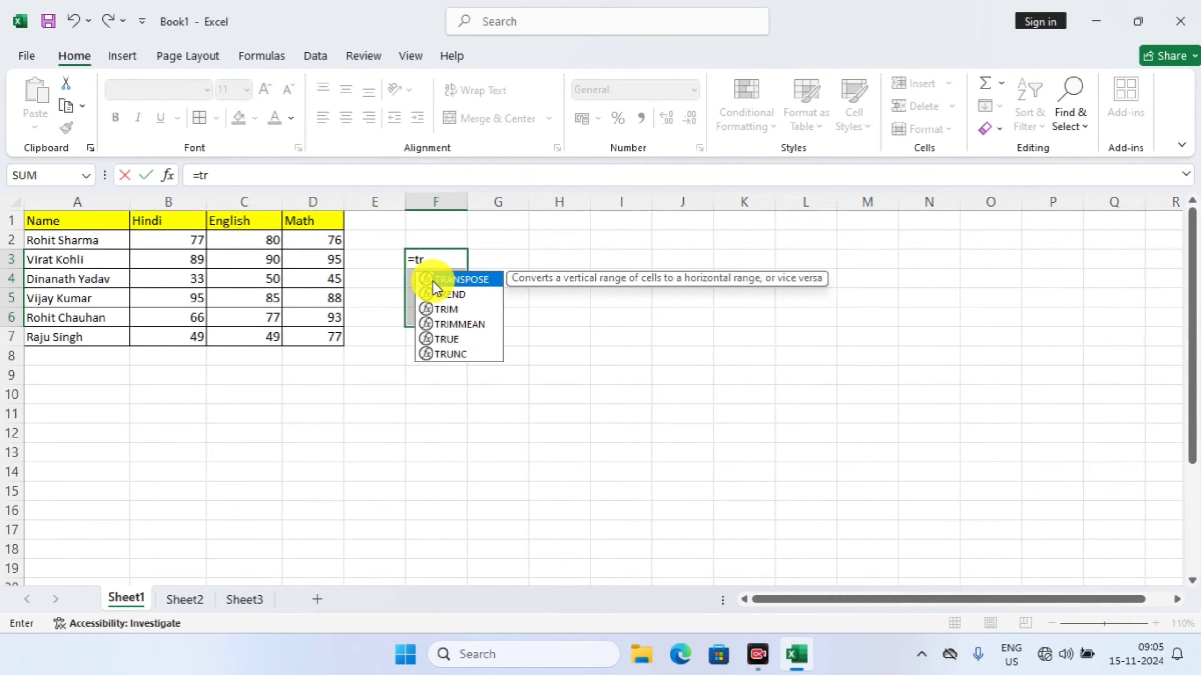
pyautogui.press('Tab')
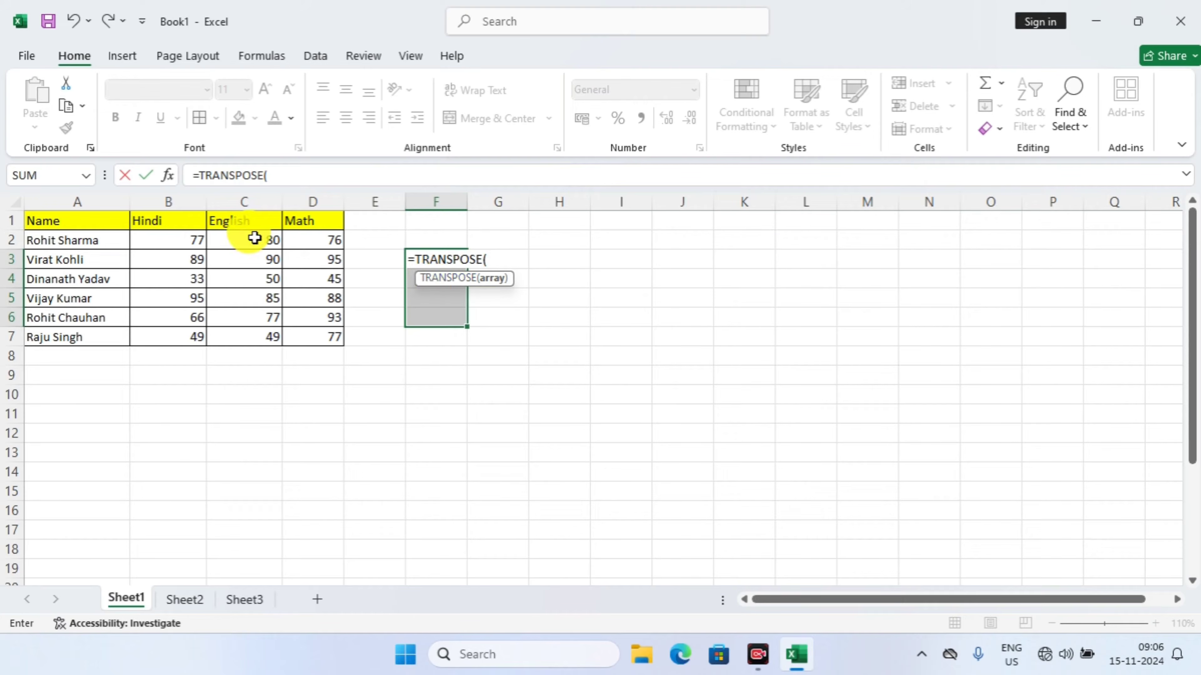
pyautogui.click(49, 218)
pyautogui.moveTo(49, 219); pyautogui.dragTo(308, 215)
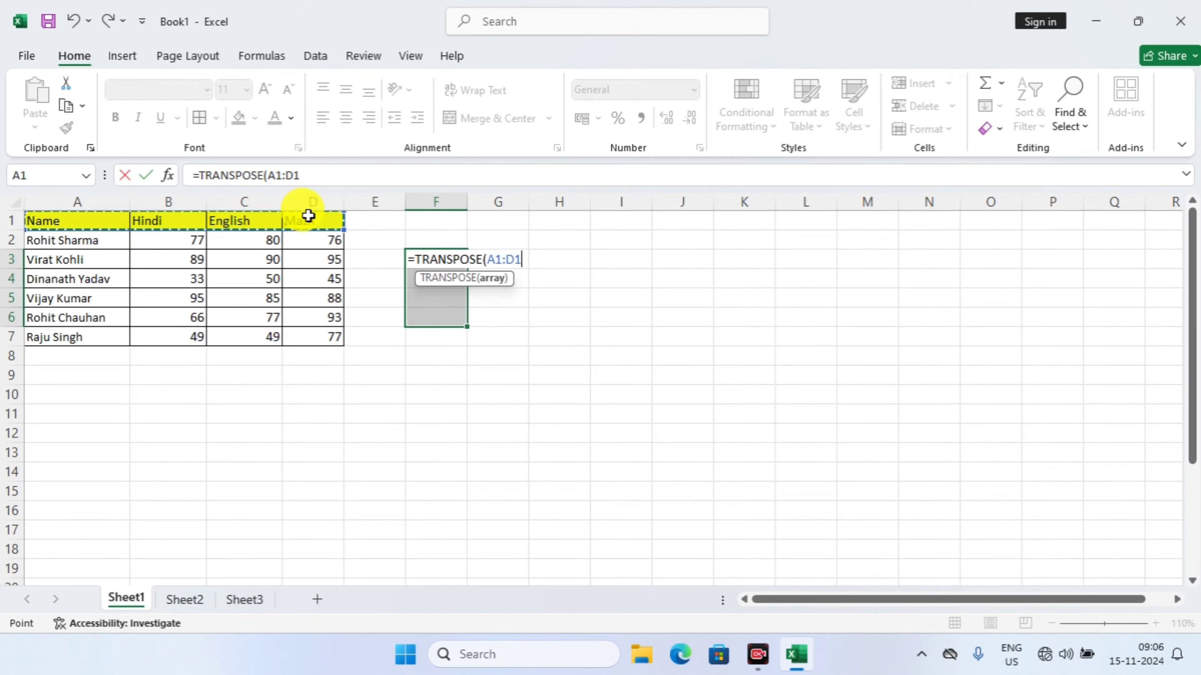
pyautogui.write(')')
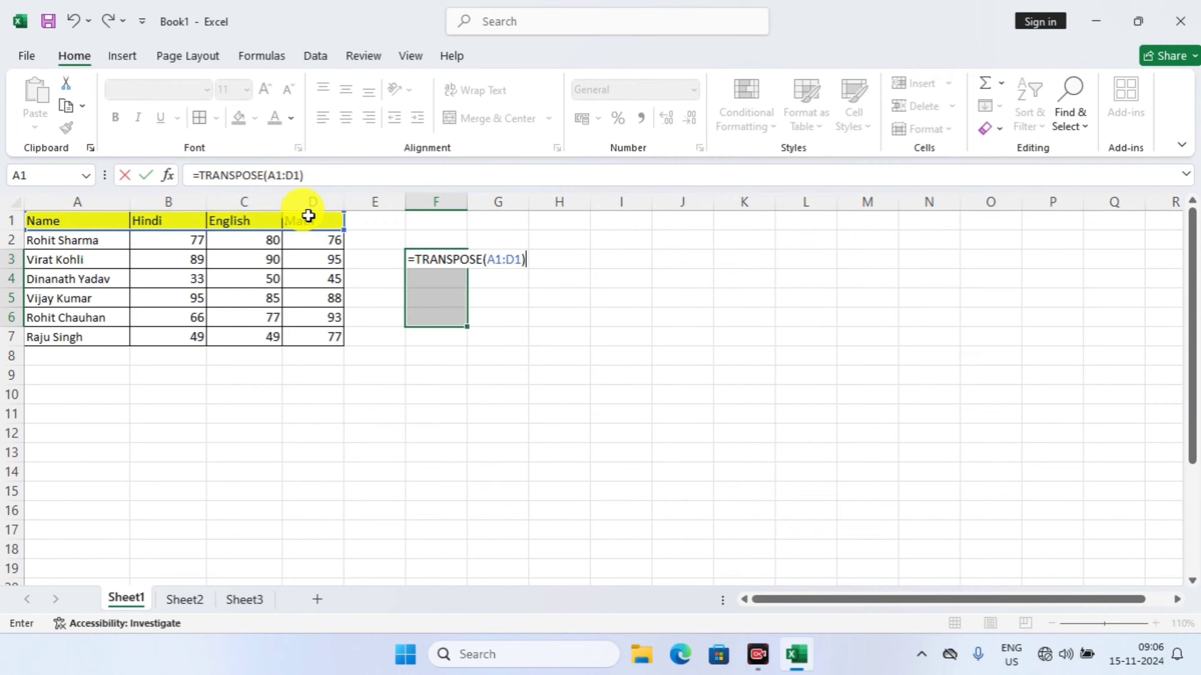
pyautogui.hotkey('ctrl', 'shift', 'Return')
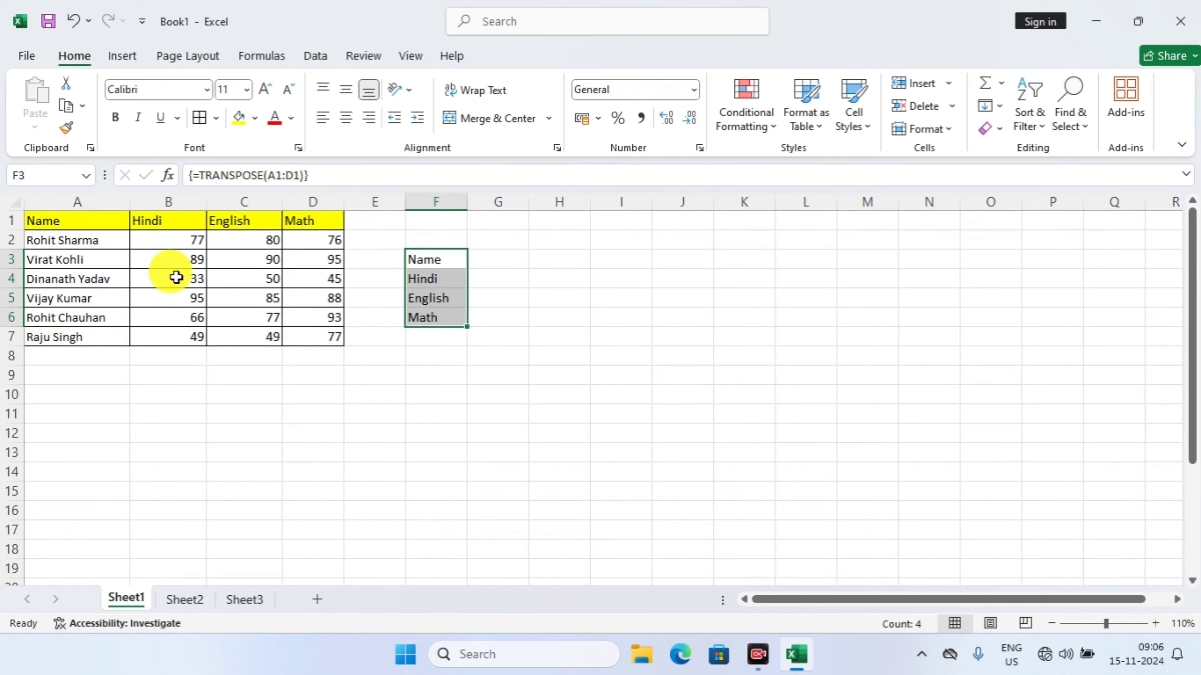
pyautogui.click(518, 320)
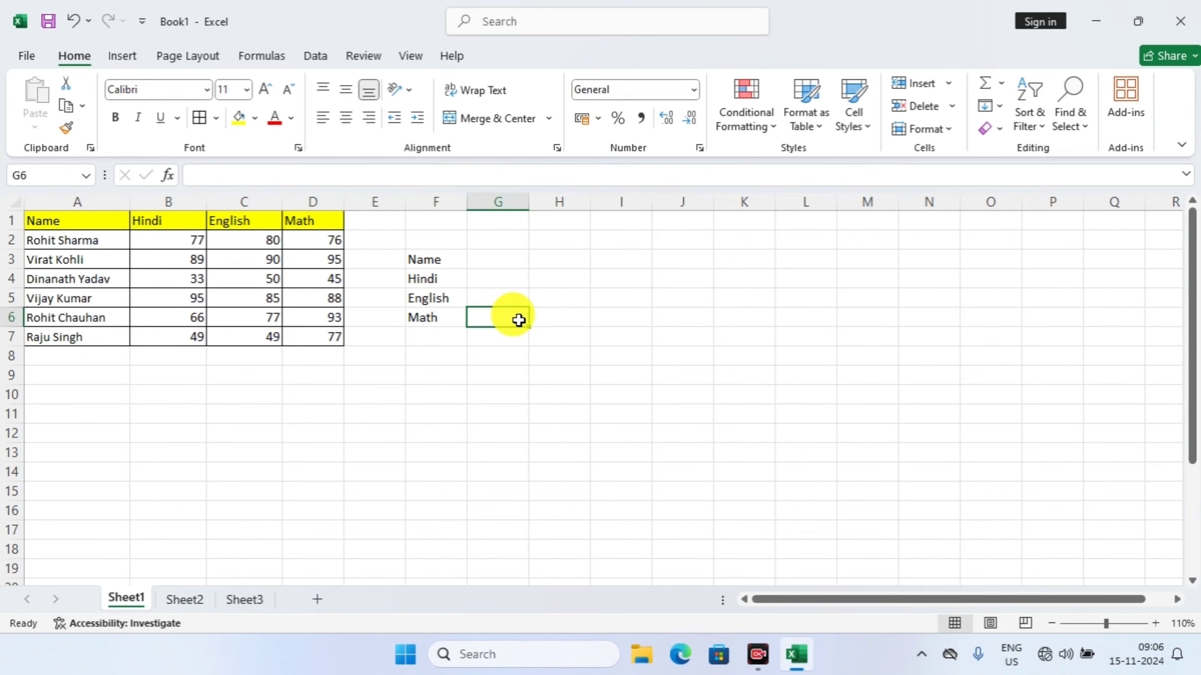
# Transpose the Name column horizontally into F8:L8 with the array formula =TRANSPOSE(A1:A7)
pyautogui.click(433, 349)
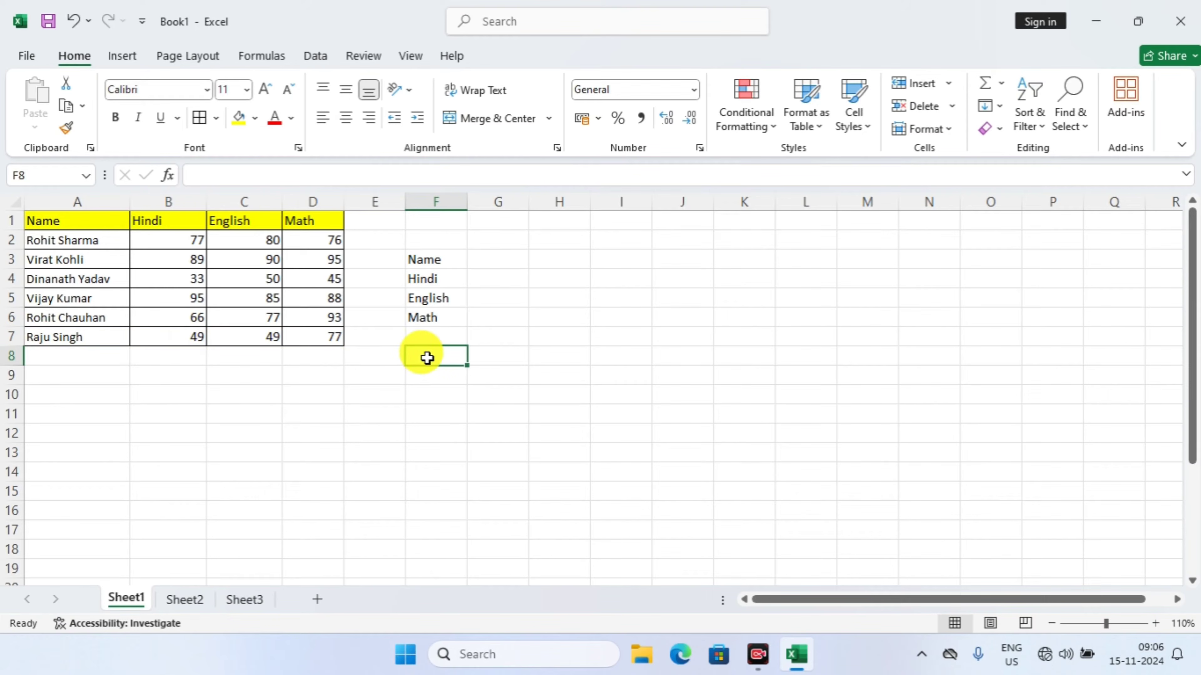
pyautogui.moveTo(426, 358); pyautogui.dragTo(798, 360)
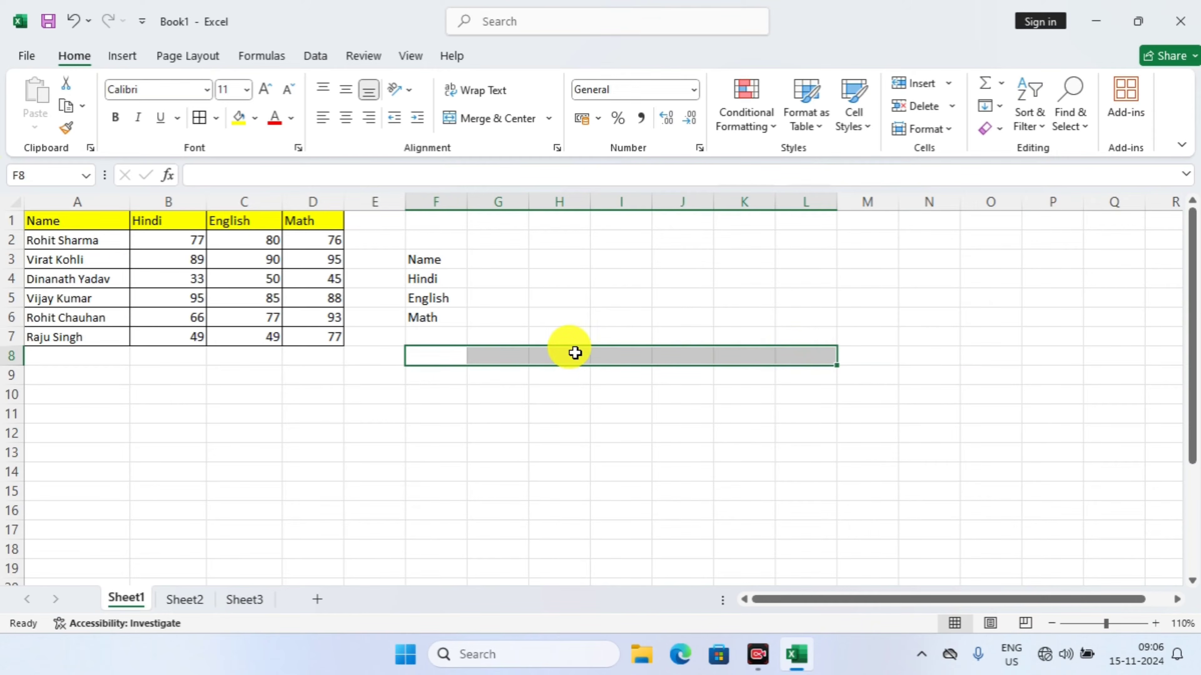
pyautogui.write('=t')
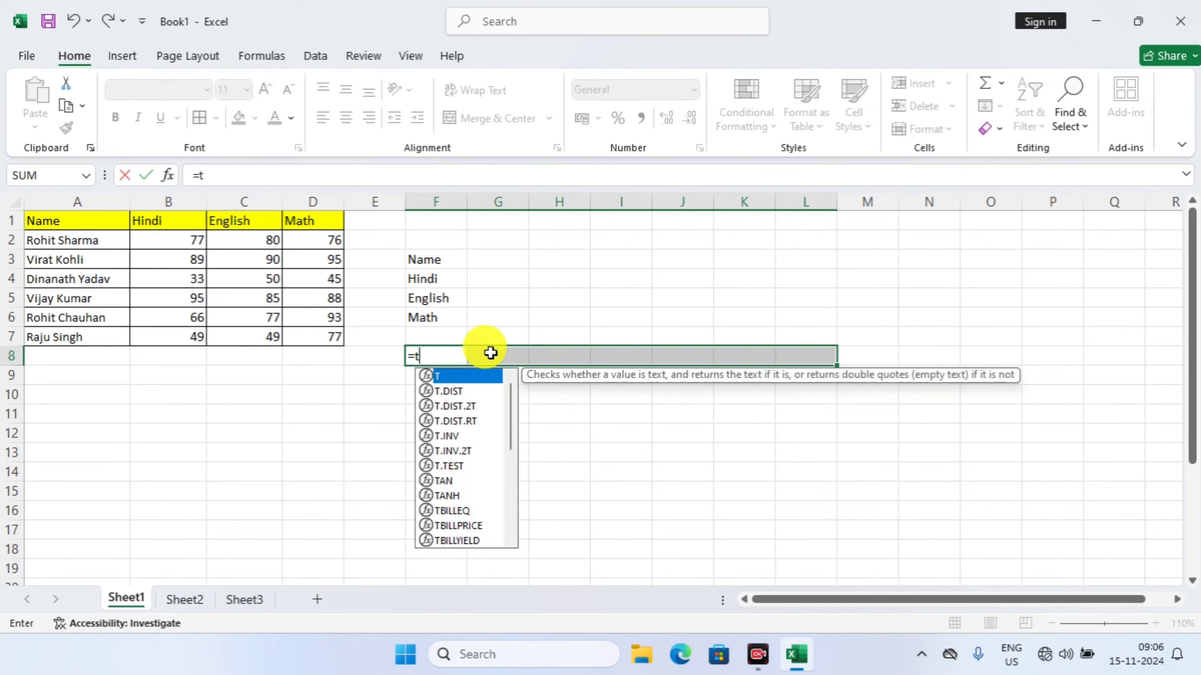
pyautogui.write('ransp')
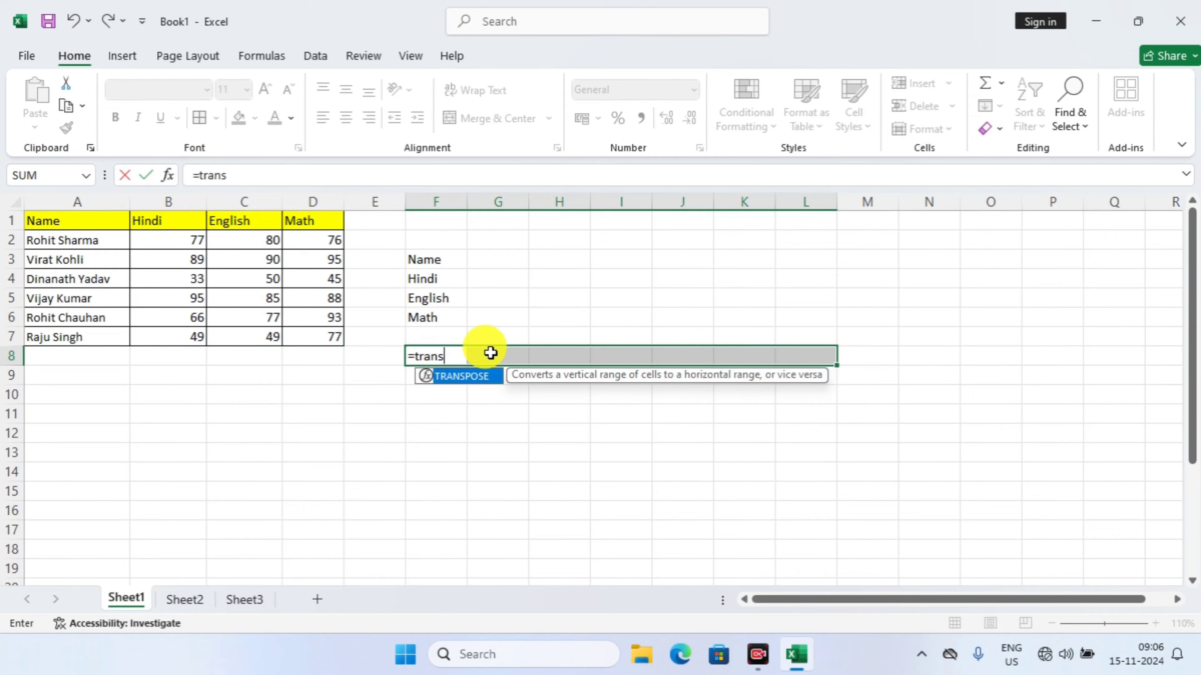
pyautogui.press('Tab')
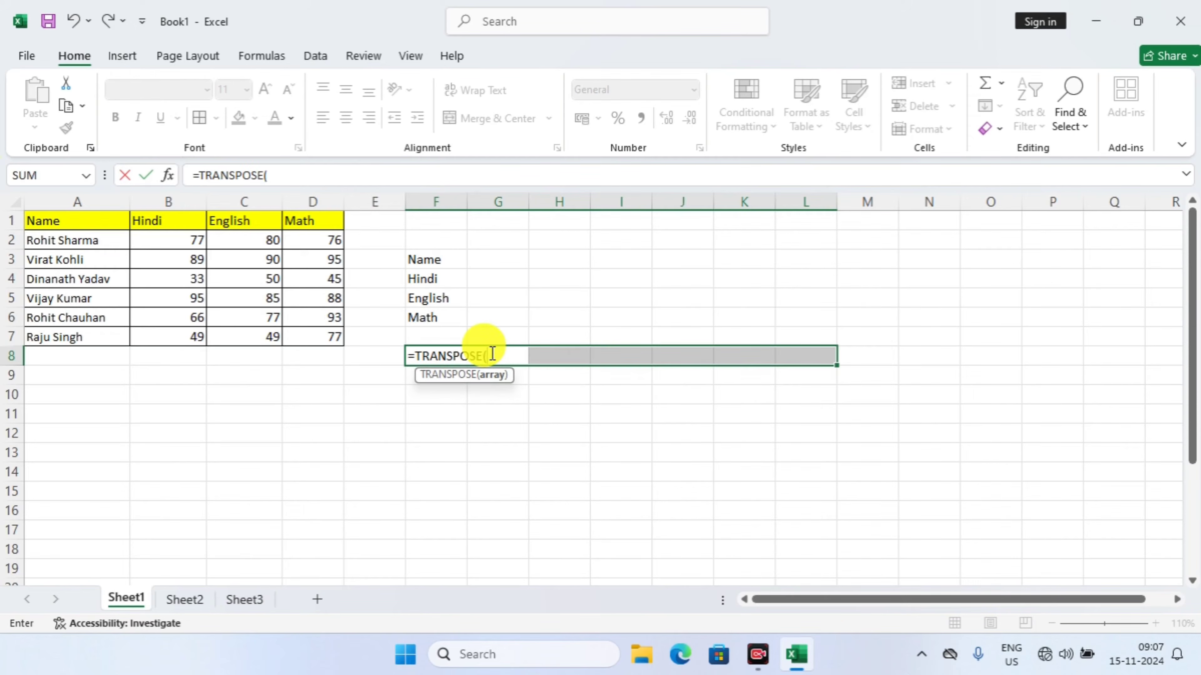
pyautogui.click(55, 221)
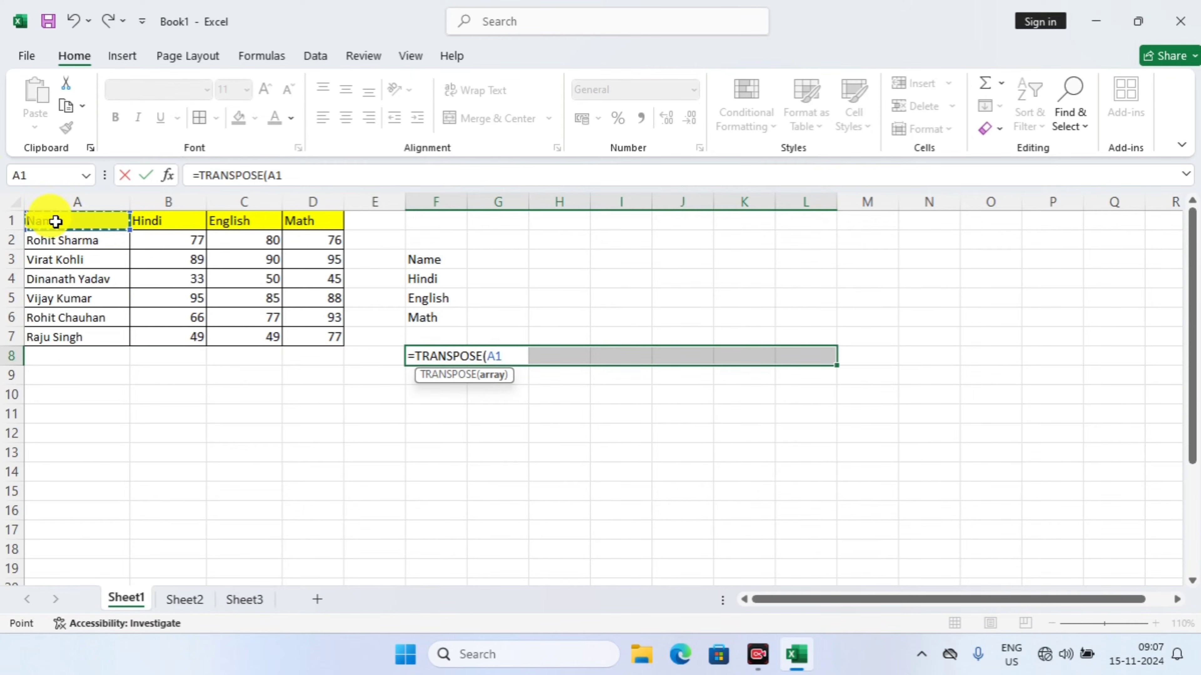
pyautogui.moveTo(56, 221); pyautogui.dragTo(61, 343)
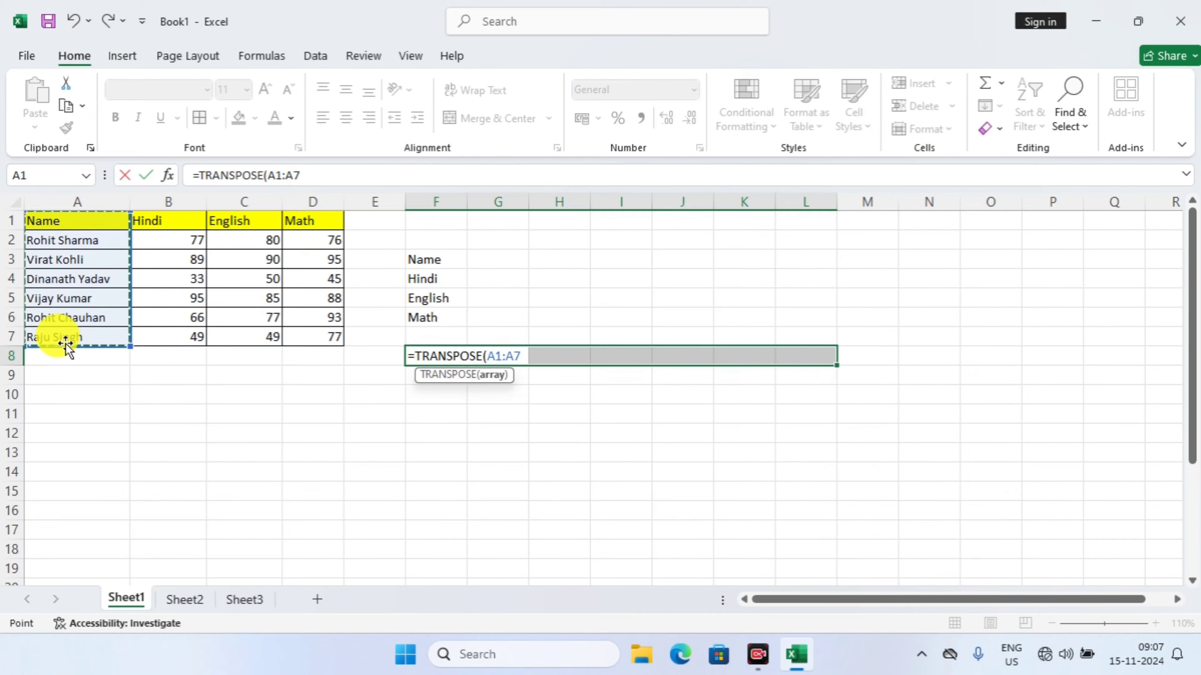
pyautogui.write(')')
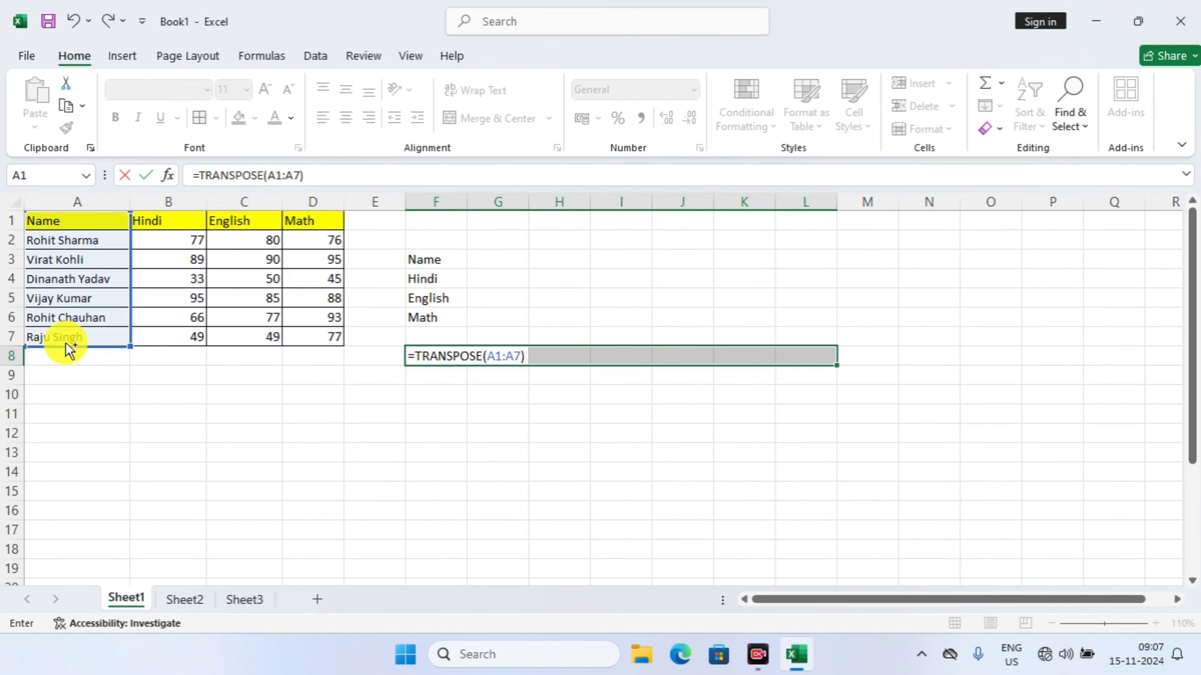
pyautogui.hotkey('ctrl', 'shift', 'Return')
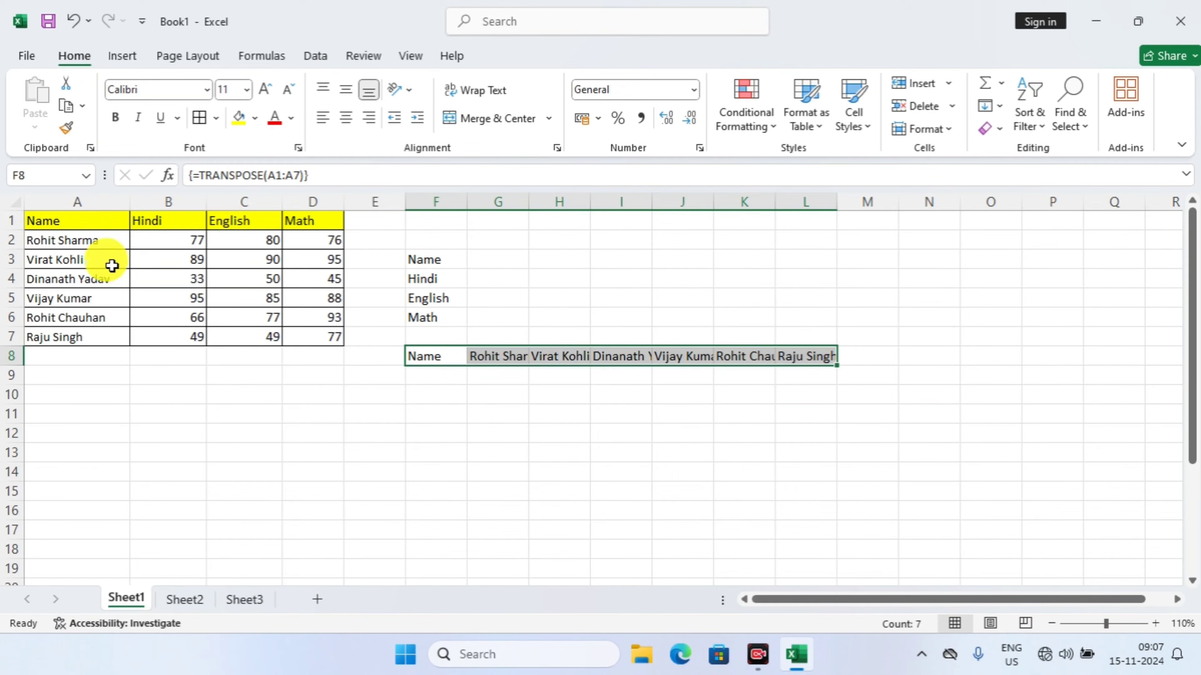
# Clear both transposed results by deleting the contents of F3:L10
pyautogui.moveTo(63, 226); pyautogui.dragTo(307, 346)
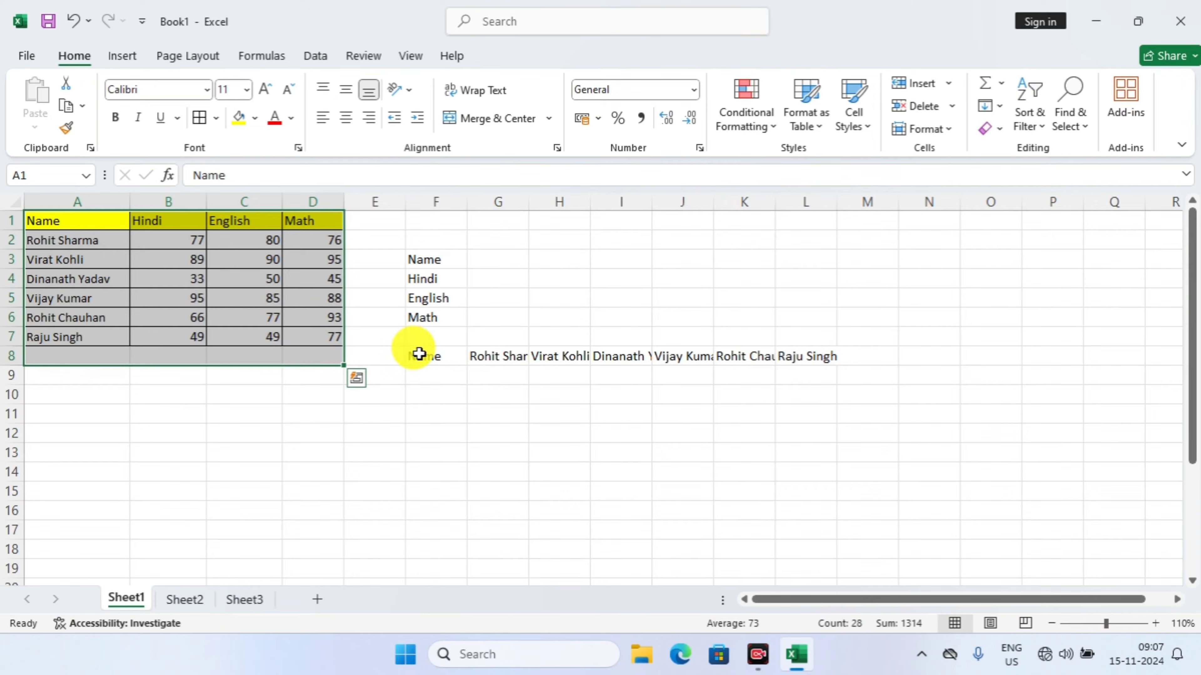
pyautogui.moveTo(395, 260); pyautogui.dragTo(825, 383)
pyautogui.press('BackSpace')
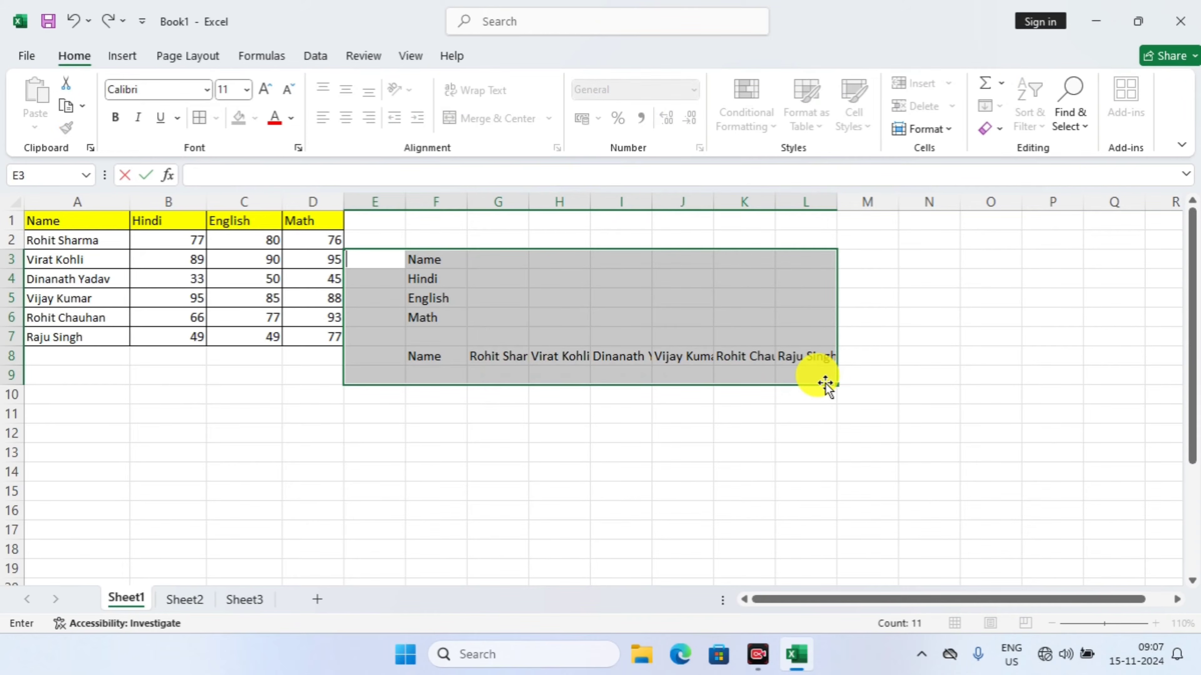
pyautogui.click(820, 425)
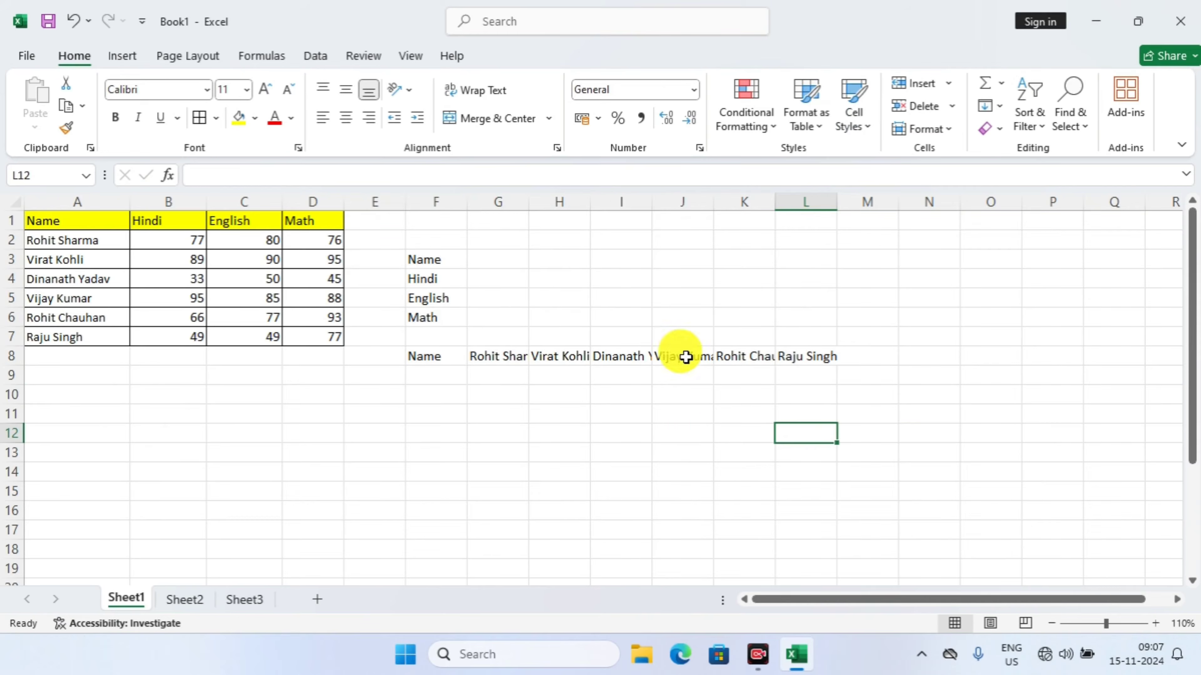
pyautogui.moveTo(446, 263); pyautogui.dragTo(780, 397)
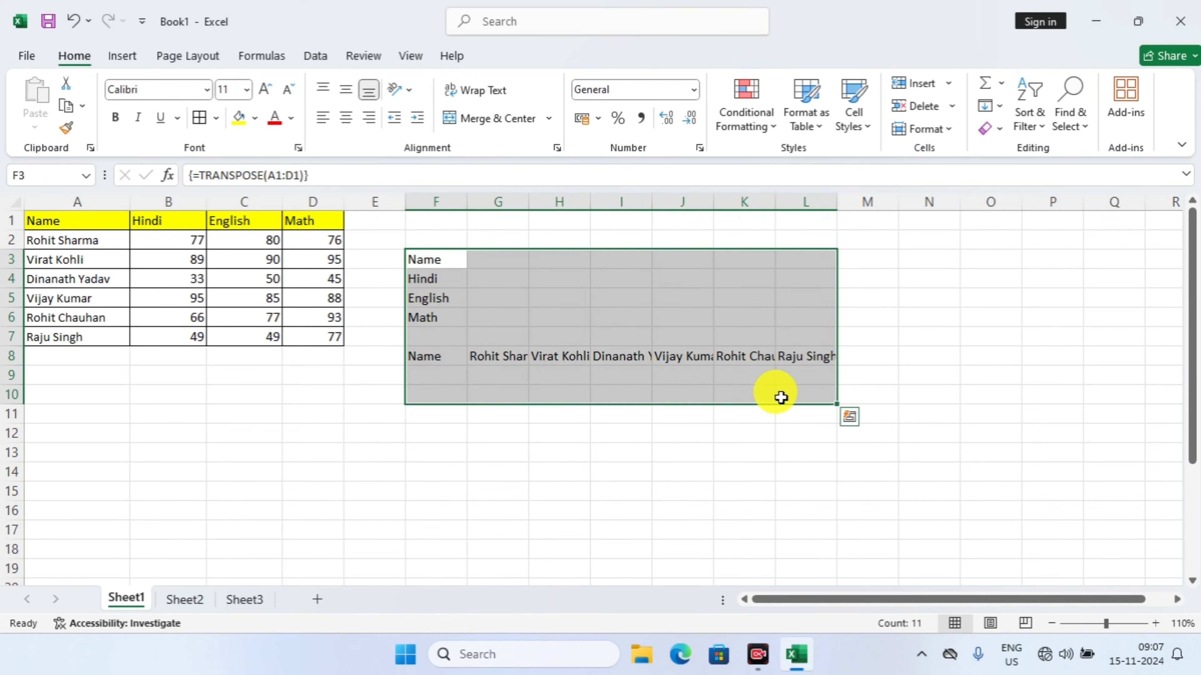
pyautogui.press('Delete')
pyautogui.click(453, 241)
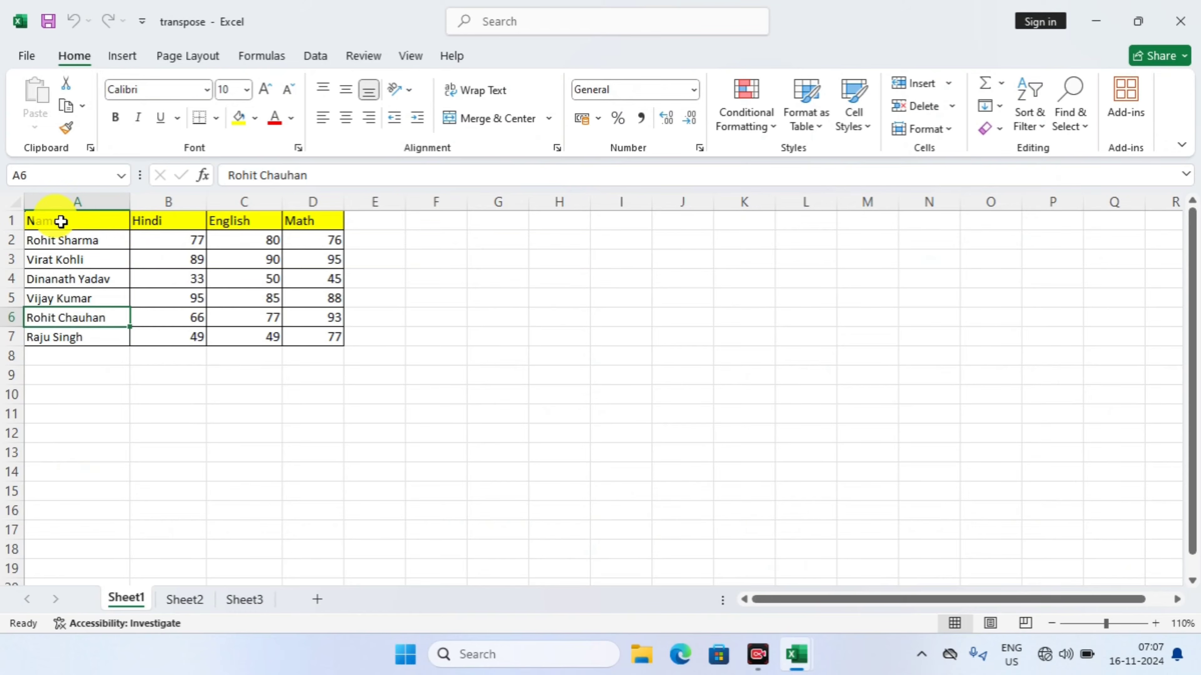
# Transpose the whole marks table into F3:L6 with the array formula =TRANSPOSE(A1:D7)
pyautogui.moveTo(64, 221); pyautogui.dragTo(327, 340)
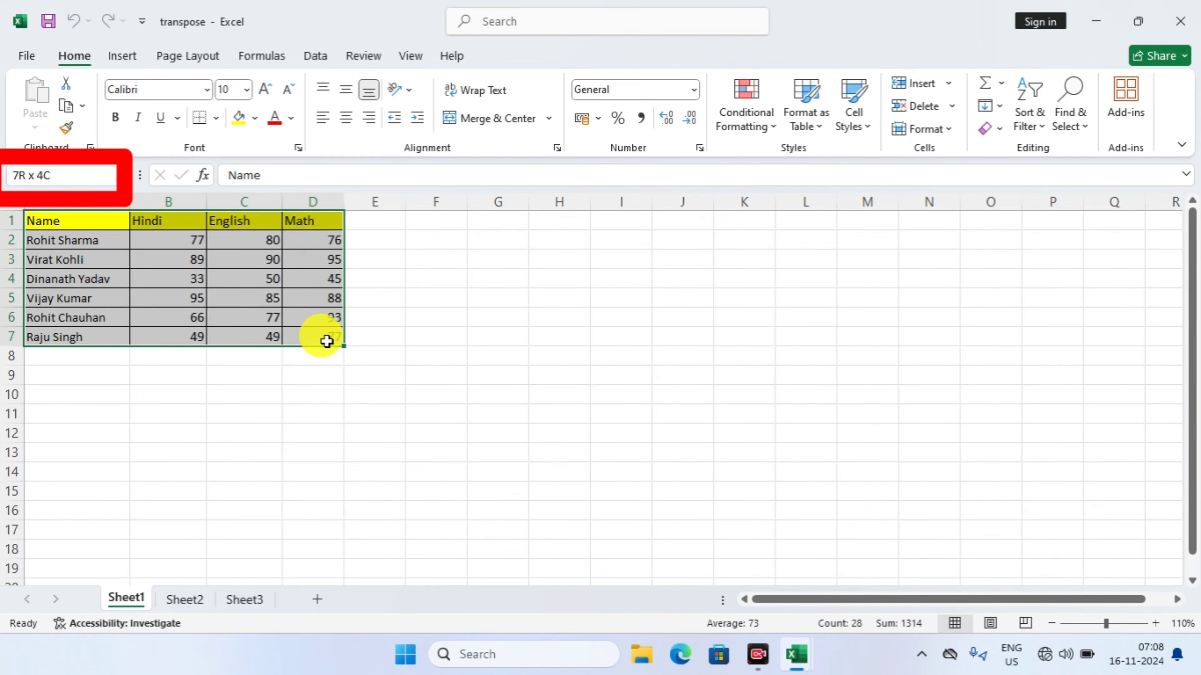
pyautogui.moveTo(327, 342); pyautogui.dragTo(322, 338)
pyautogui.click(426, 263)
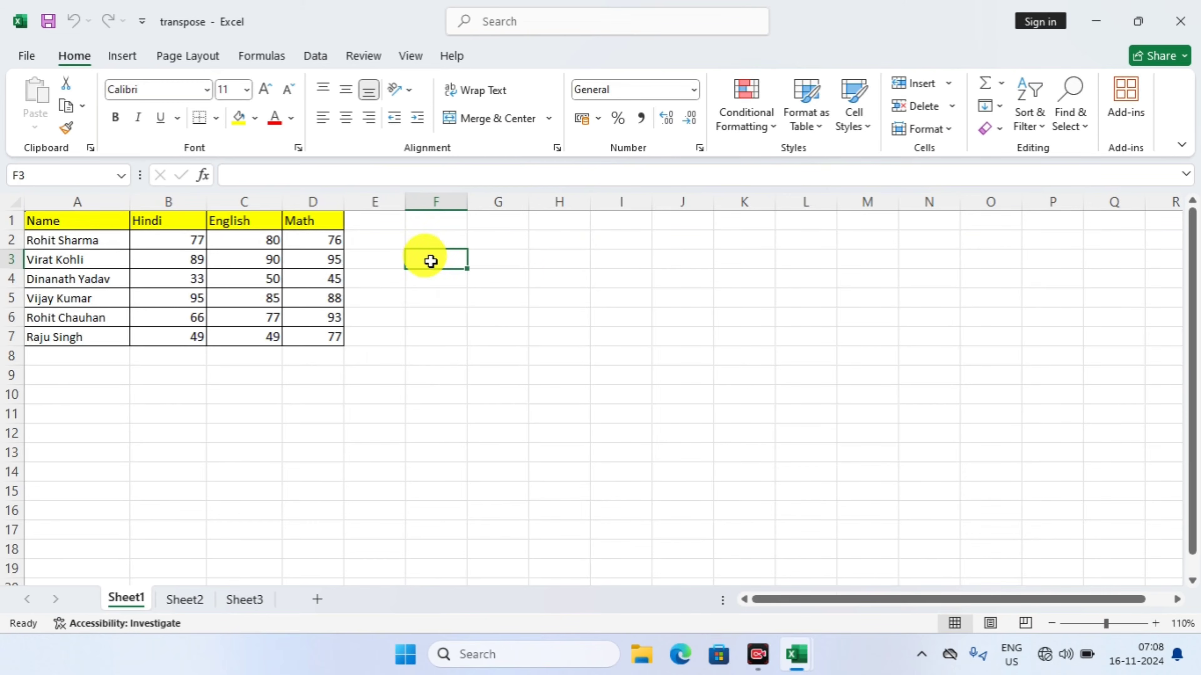
pyautogui.moveTo(430, 262); pyautogui.dragTo(604, 254)
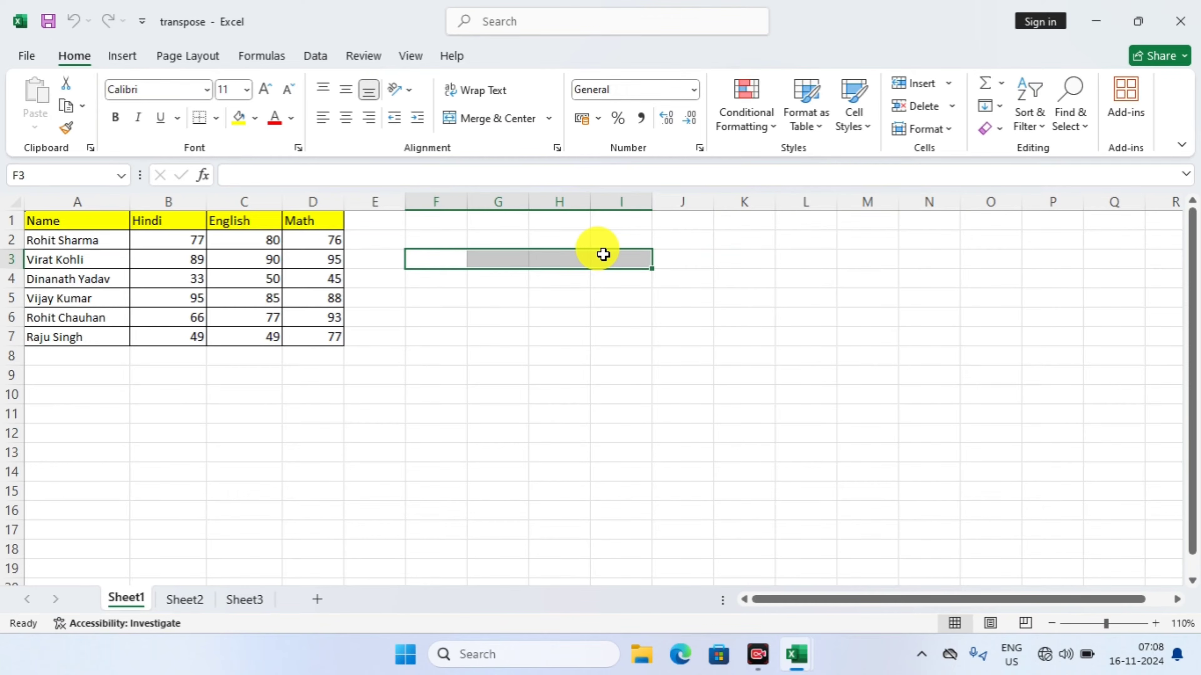
pyautogui.click(442, 262)
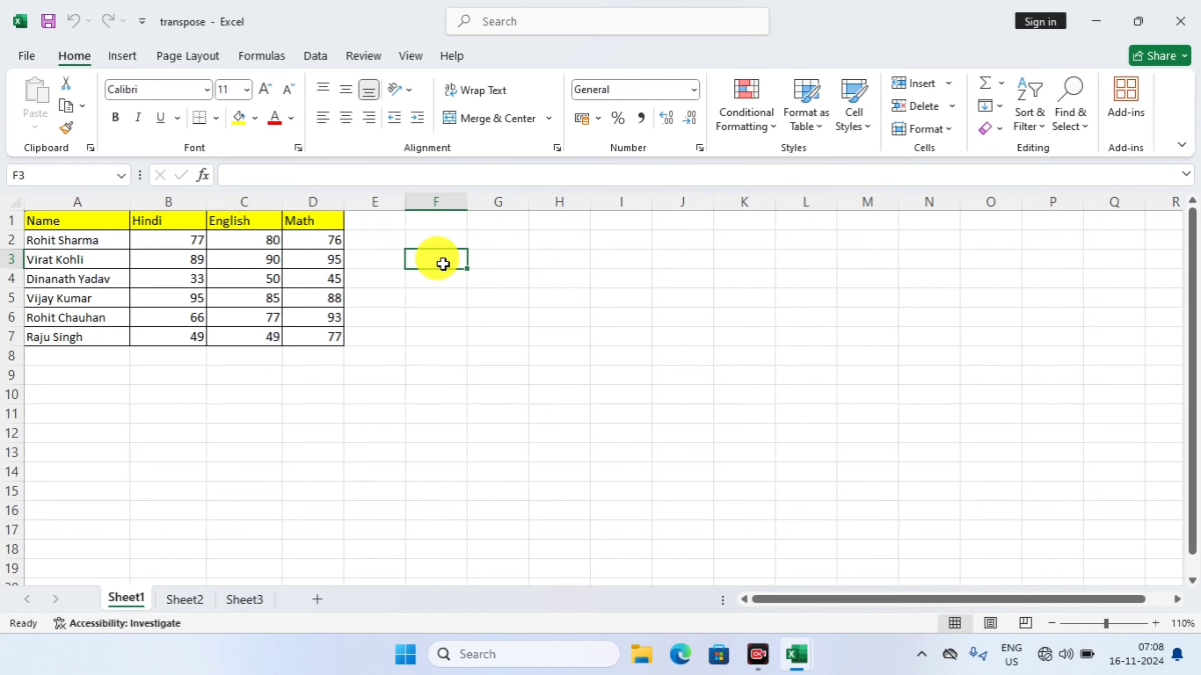
pyautogui.moveTo(443, 264); pyautogui.dragTo(807, 320)
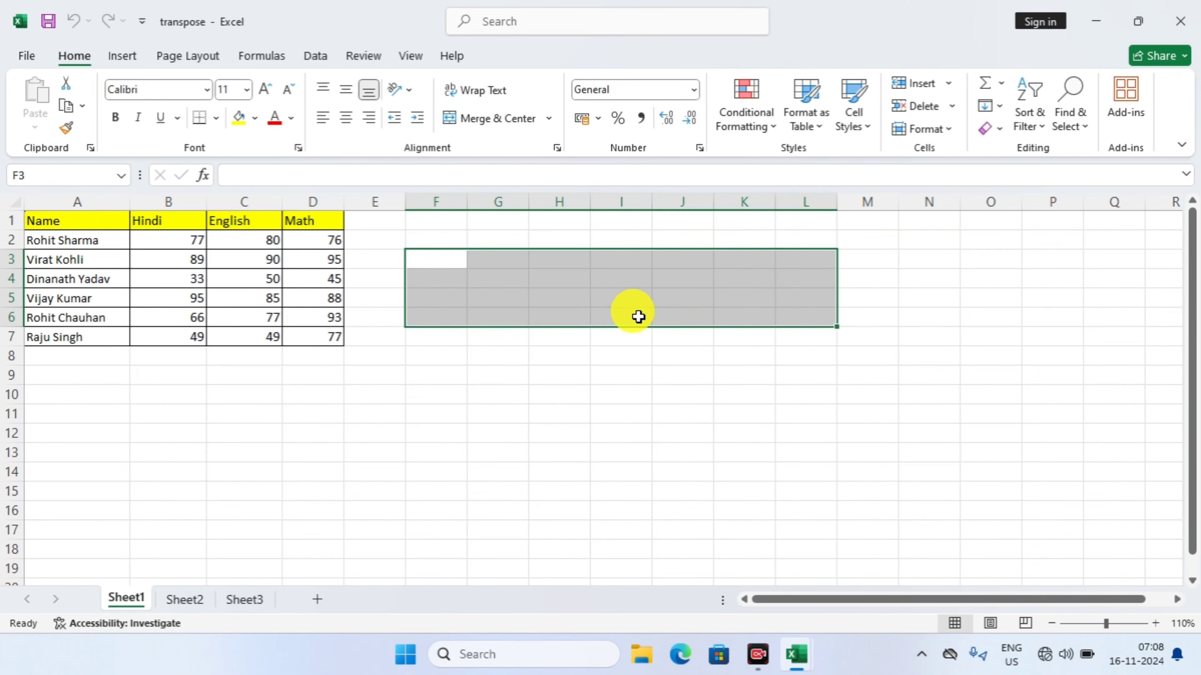
pyautogui.write('=')
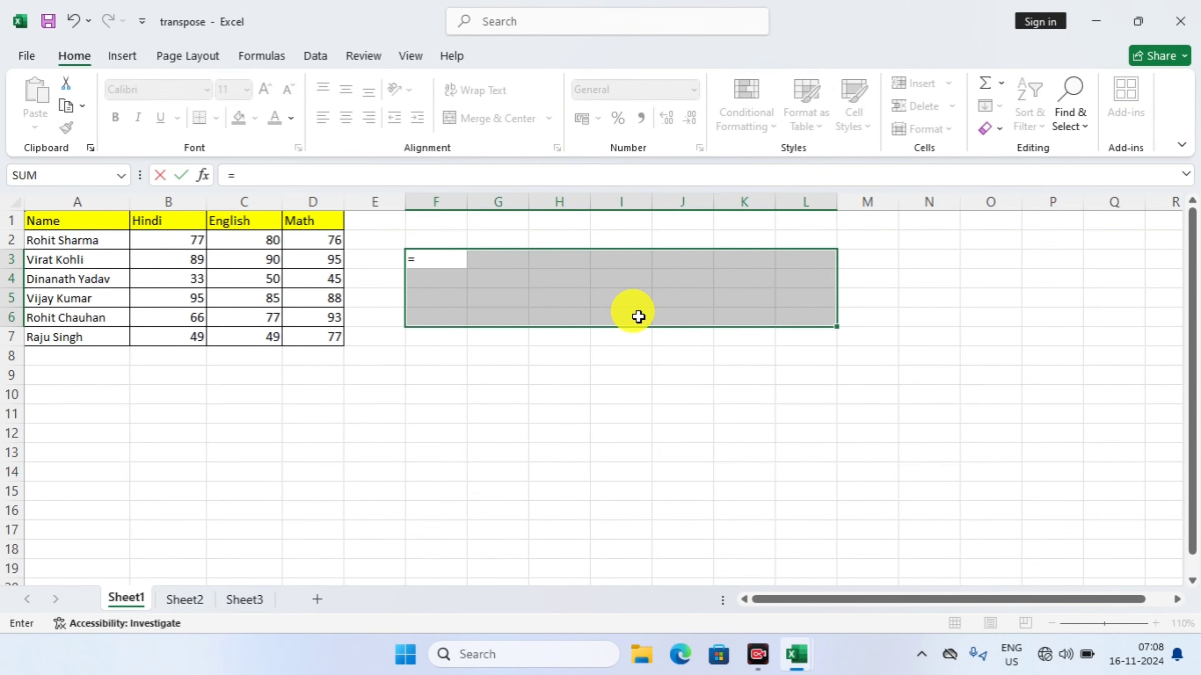
pyautogui.write('tras')
pyautogui.press('BackSpace')
pyautogui.press('Tab')
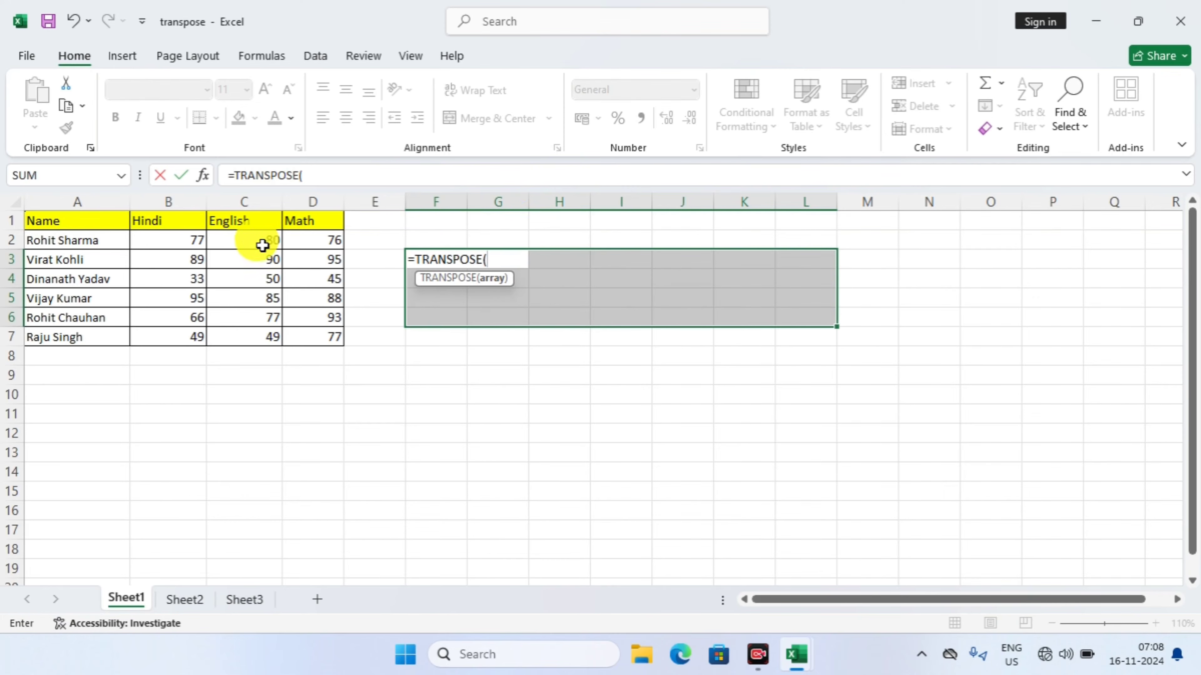
pyautogui.moveTo(76, 221); pyautogui.dragTo(295, 330)
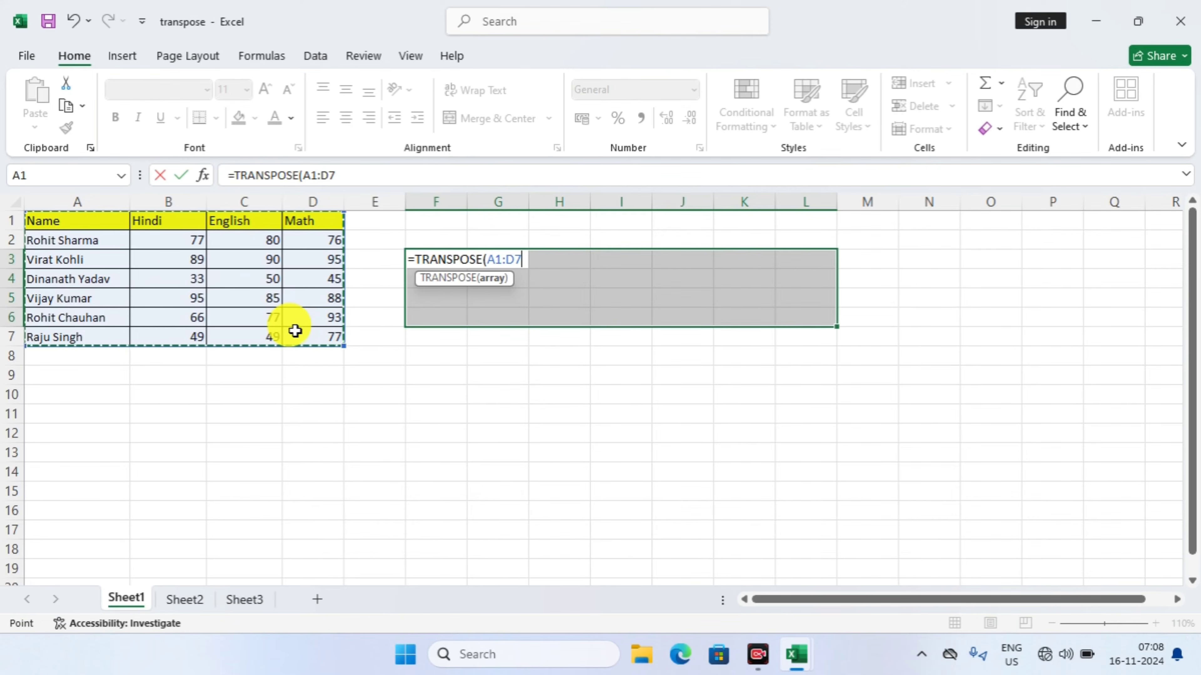
pyautogui.write(')')
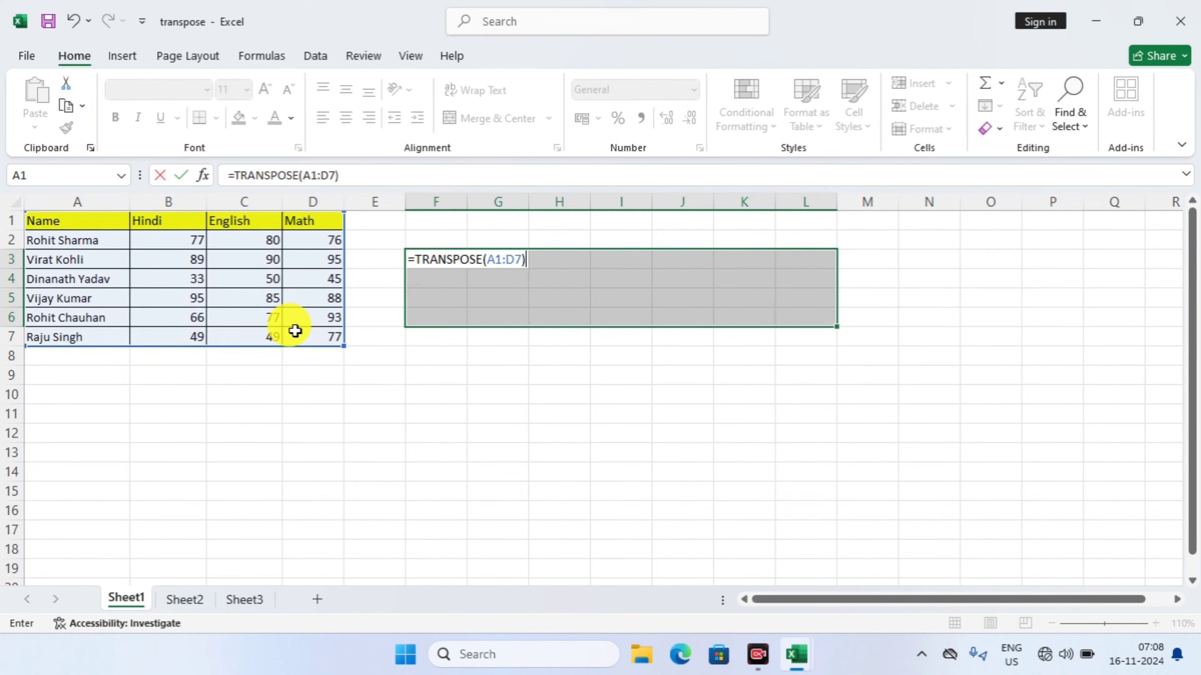
pyautogui.hotkey('ctrl', 'shift', 'Return')
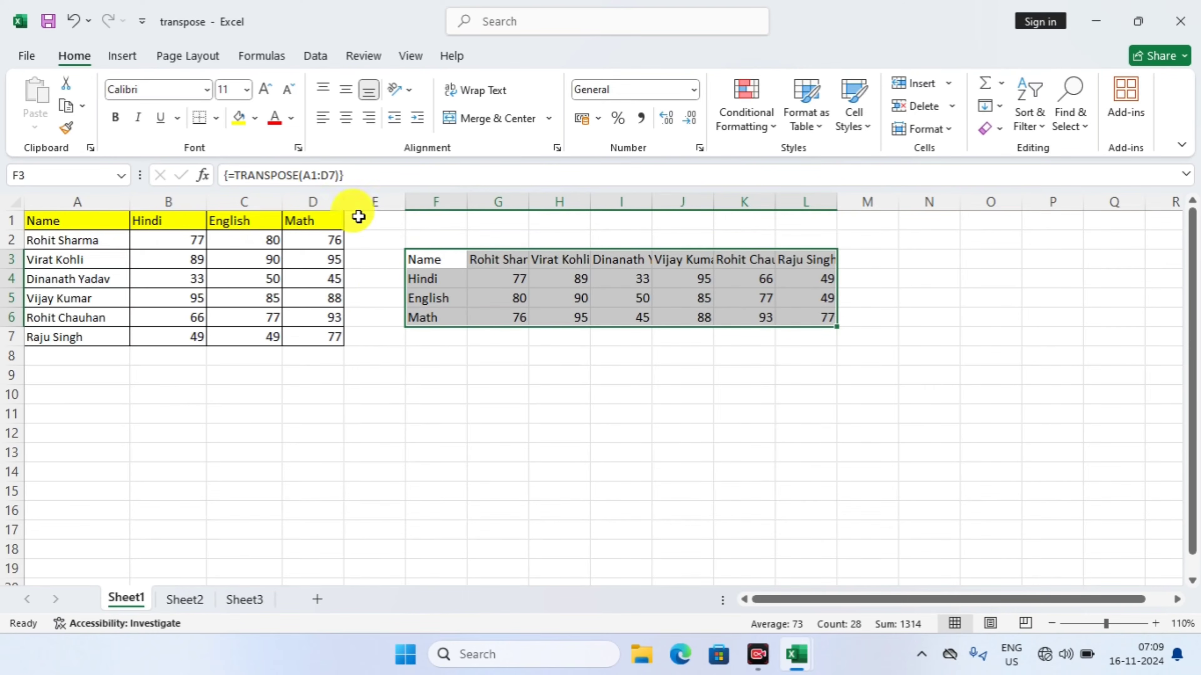
pyautogui.click(435, 297)
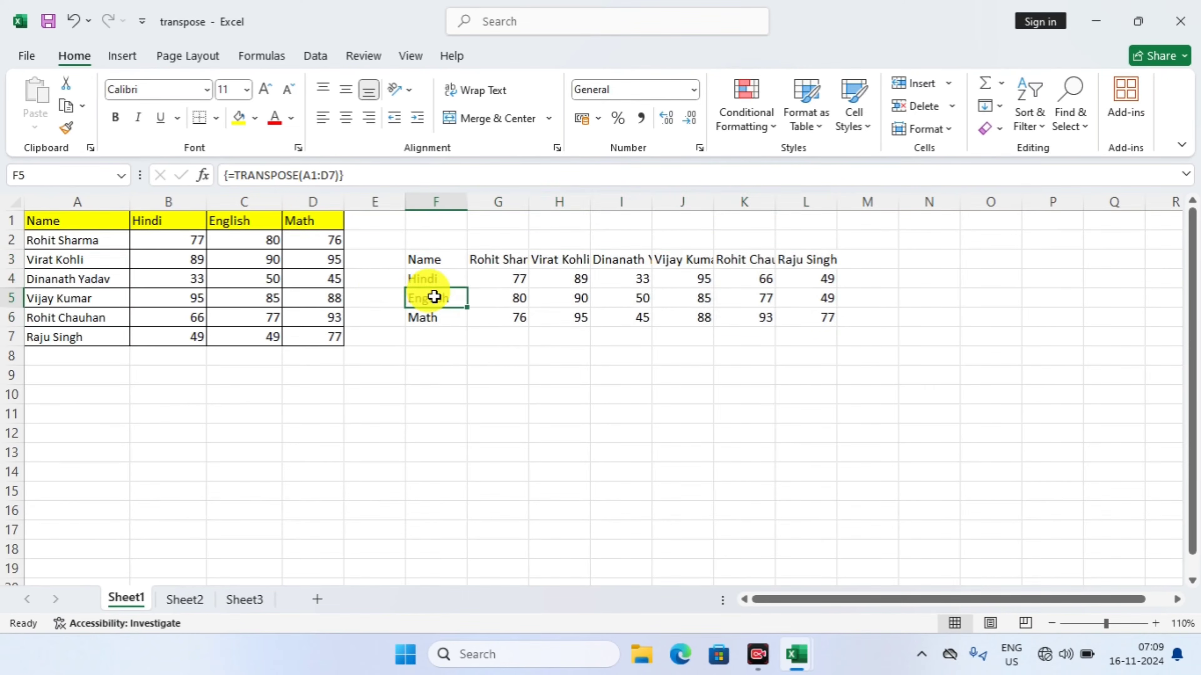
pyautogui.click(71, 128)
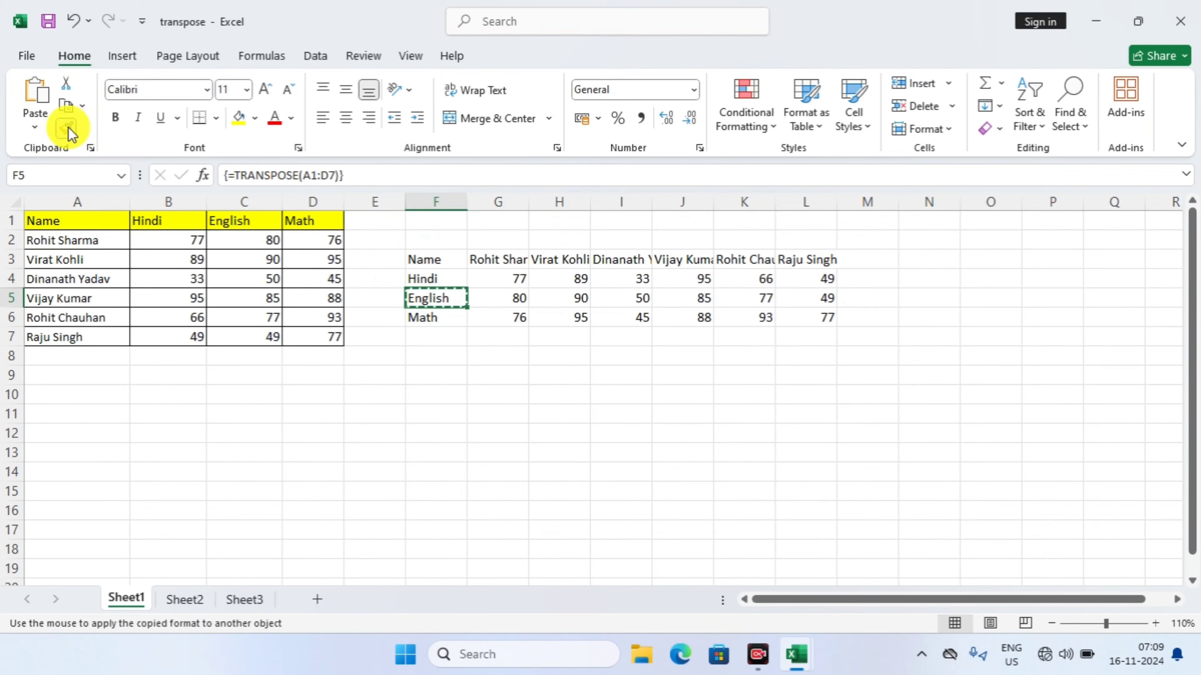
pyautogui.click(71, 225)
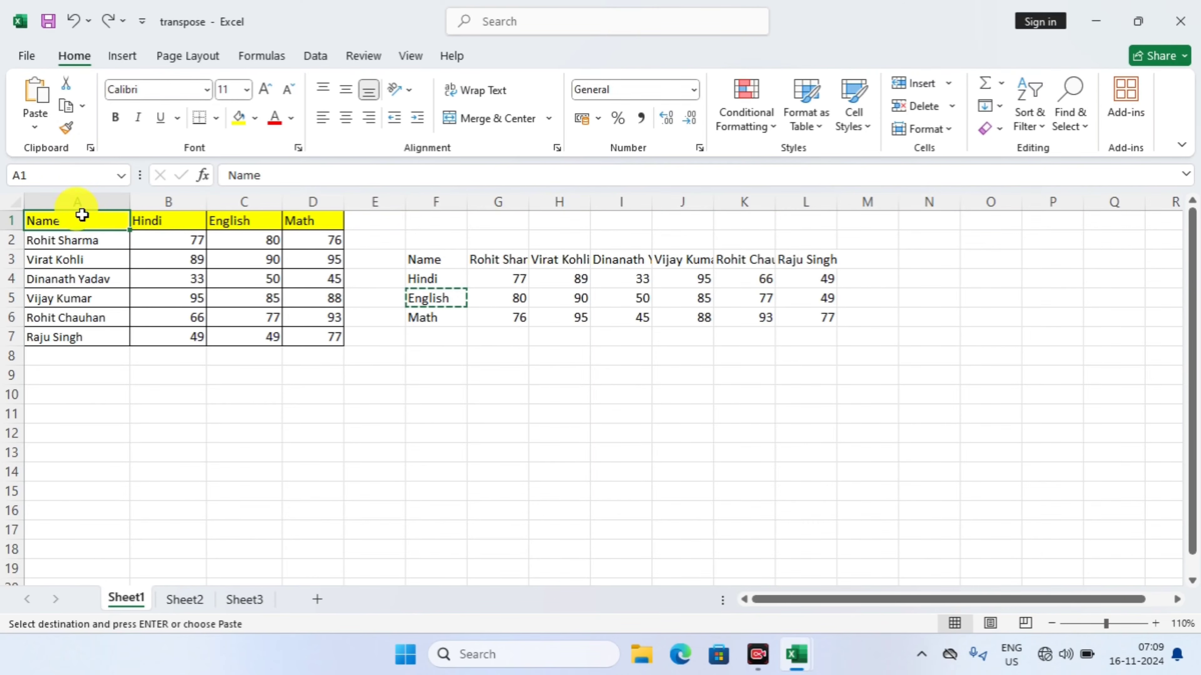
# Try to carry header cell A1's formatting over to the transposed headings in F3:F6 with Format Painter, and undo the attempt
pyautogui.click(68, 128)
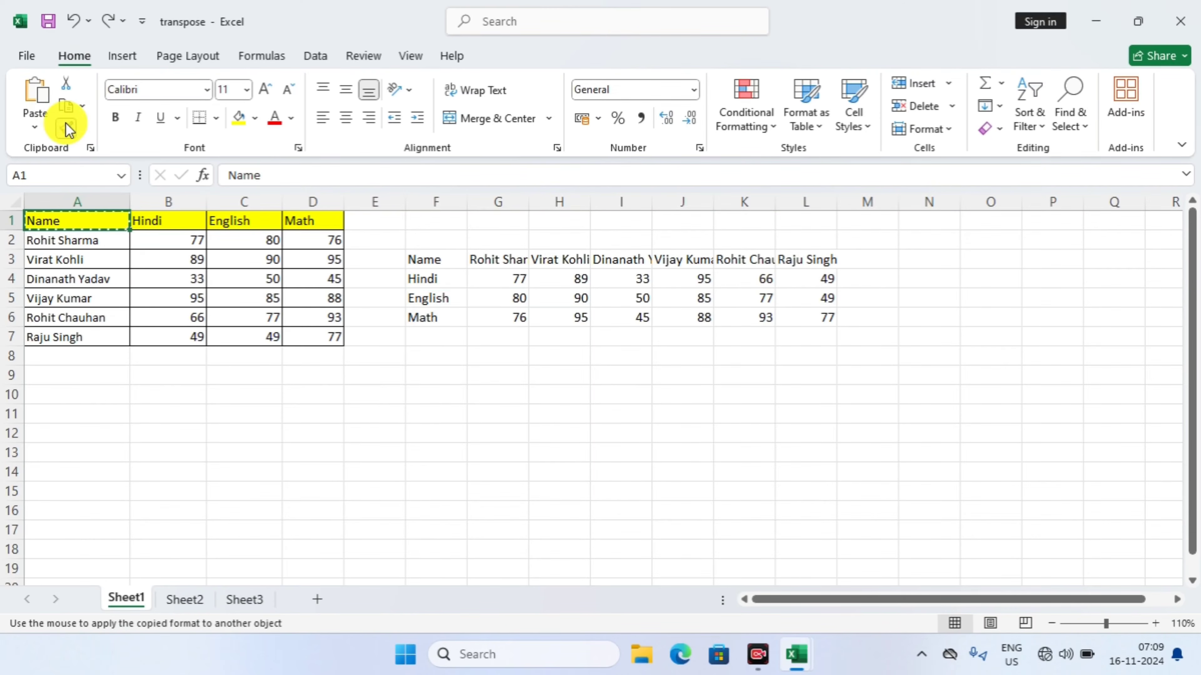
pyautogui.click(416, 251)
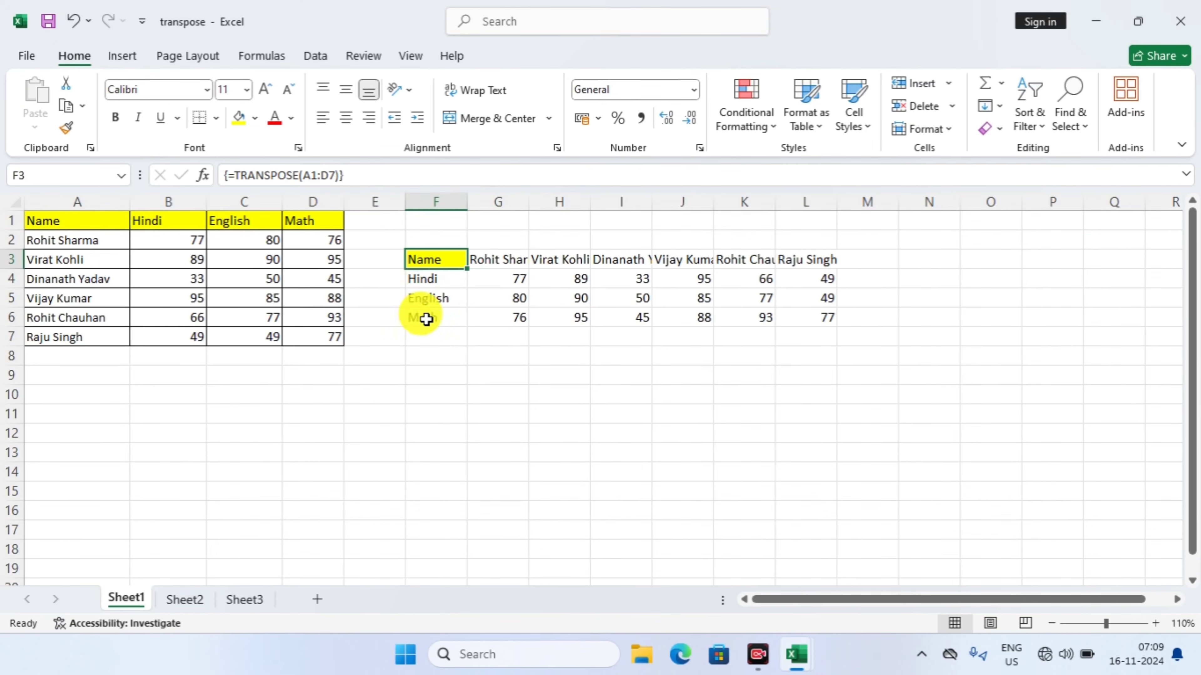
pyautogui.moveTo(427, 319)
pyautogui.mouseDown()
pyautogui.moveTo(437, 351)
pyautogui.moveTo(428, 324)
pyautogui.mouseUp()
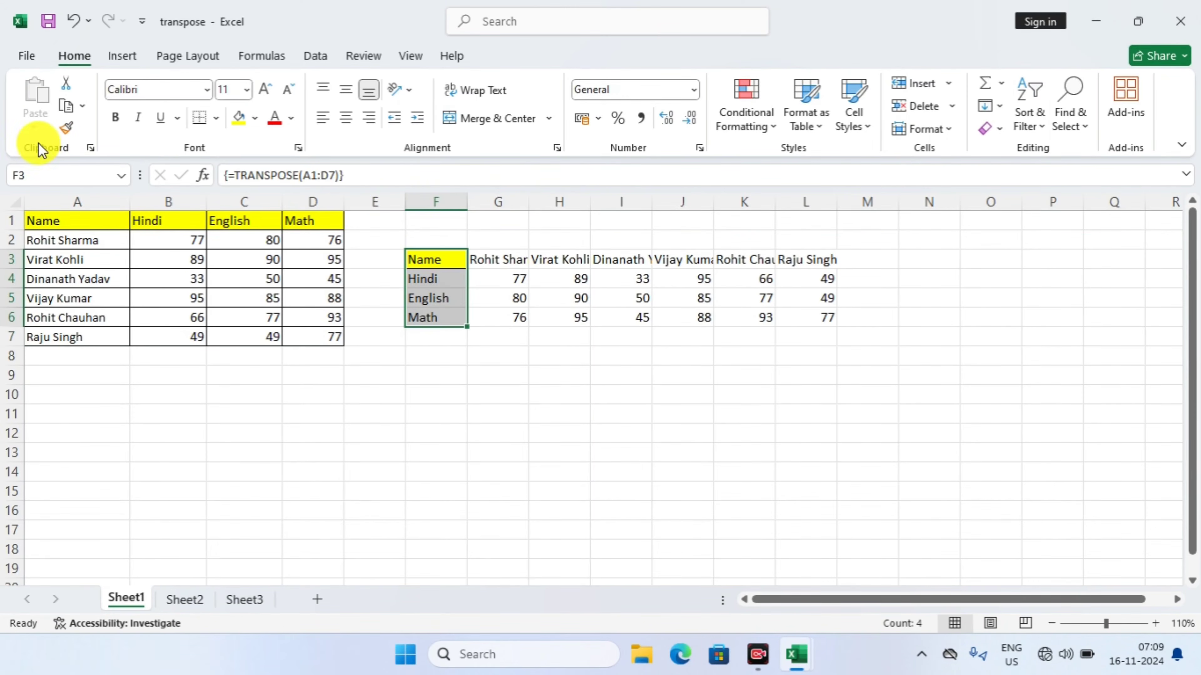
pyautogui.click(66, 126)
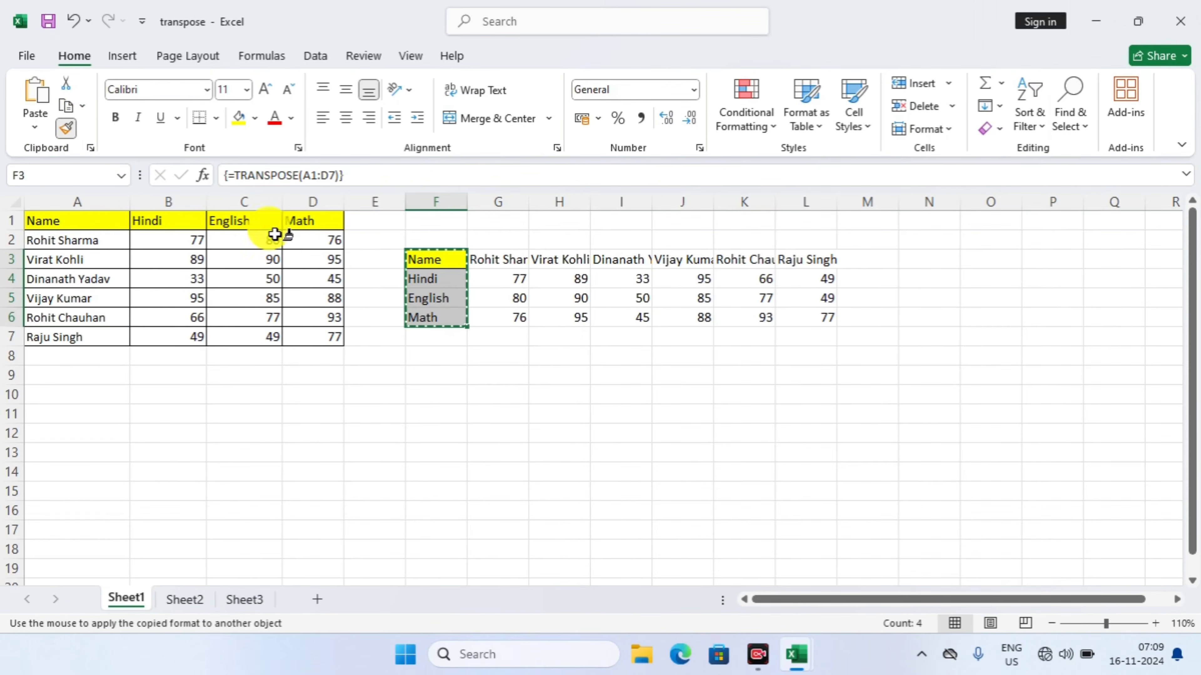
pyautogui.click(422, 291)
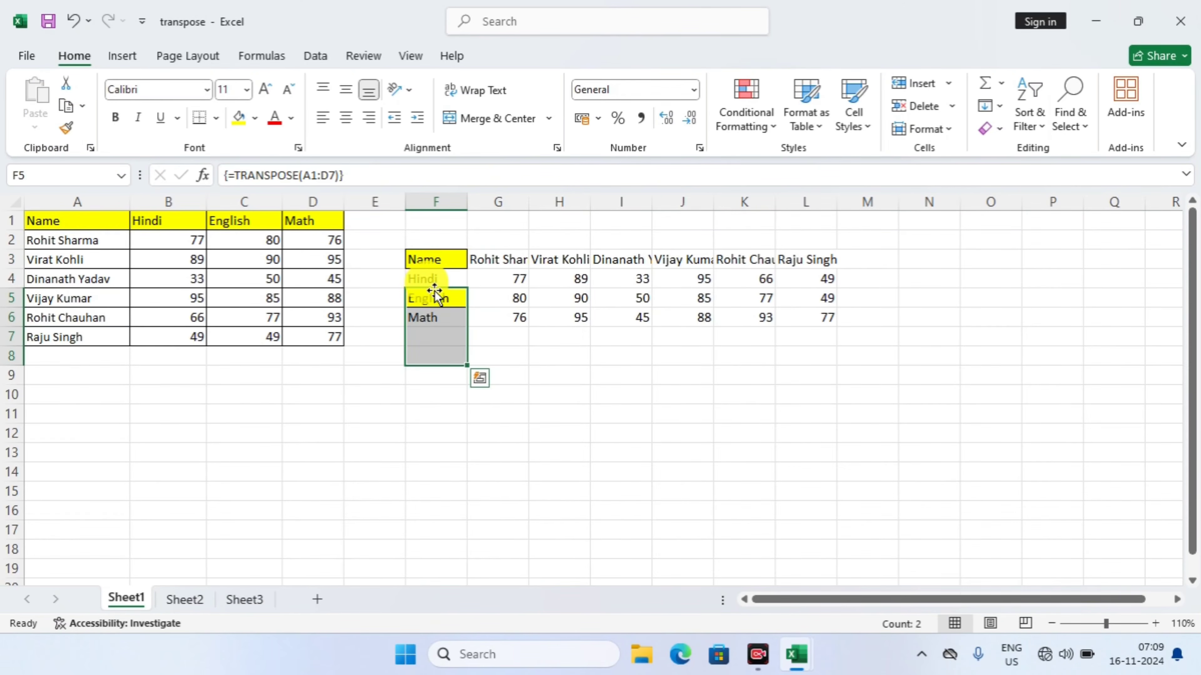
pyautogui.hotkey('ctrl', 'z')
pyautogui.hotkey('ctrl', 'z')
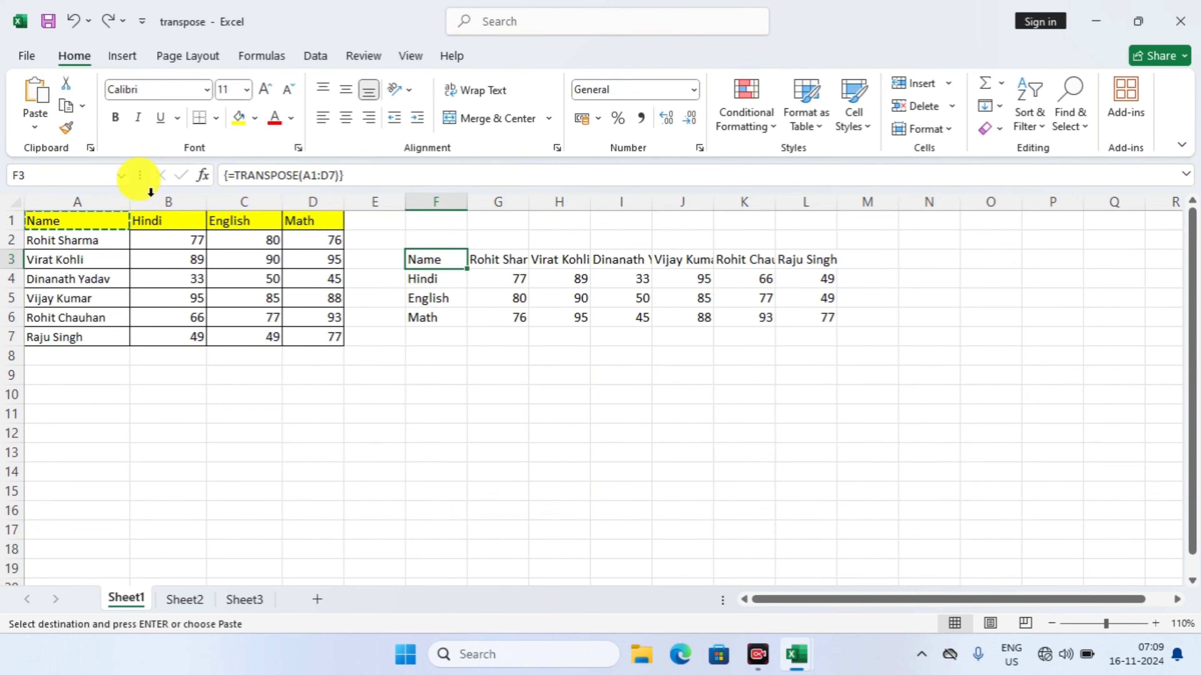
# Copy the formatting of header row A1:D1 onto the transposed headings in F3:F6 with Format Painter
pyautogui.click(163, 220)
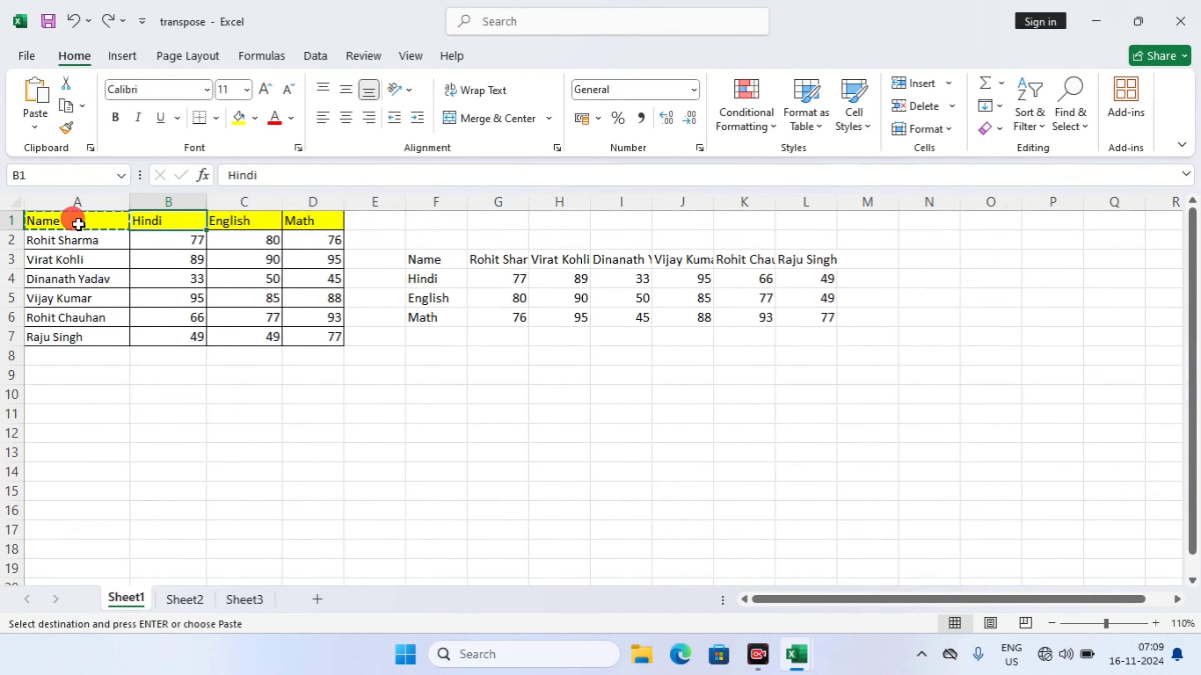
pyautogui.moveTo(75, 221); pyautogui.dragTo(320, 230)
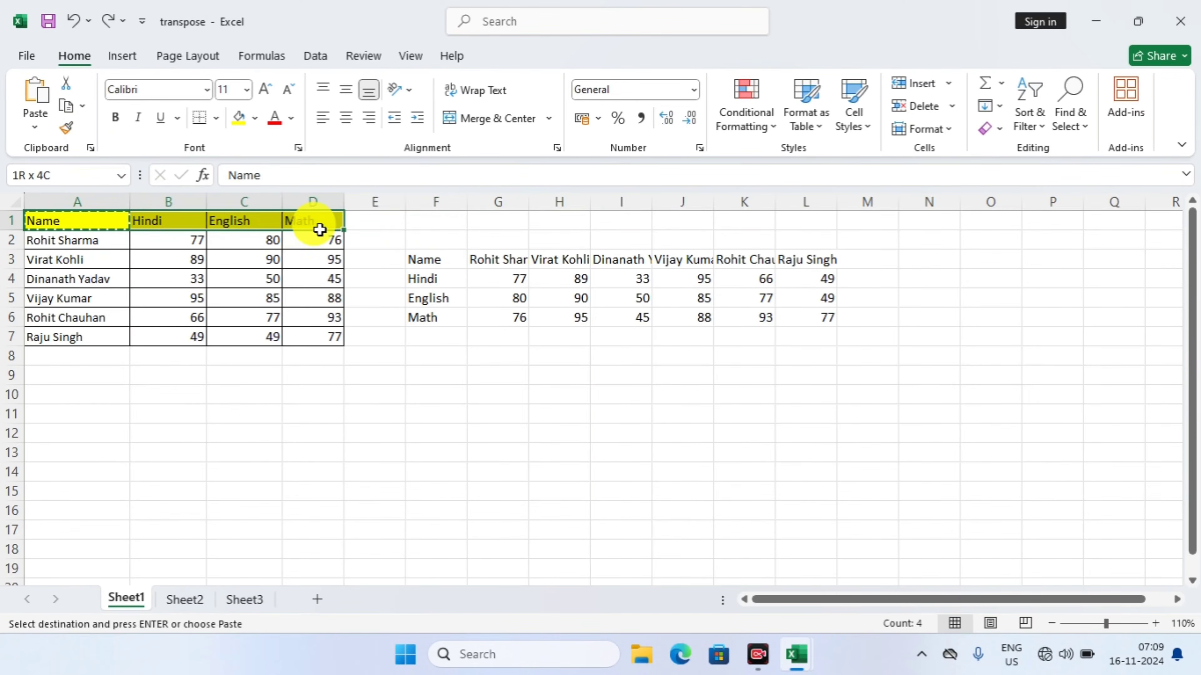
pyautogui.click(65, 130)
pyautogui.moveTo(434, 253)
pyautogui.mouseDown()
pyautogui.moveTo(437, 337)
pyautogui.moveTo(431, 313)
pyautogui.mouseUp()
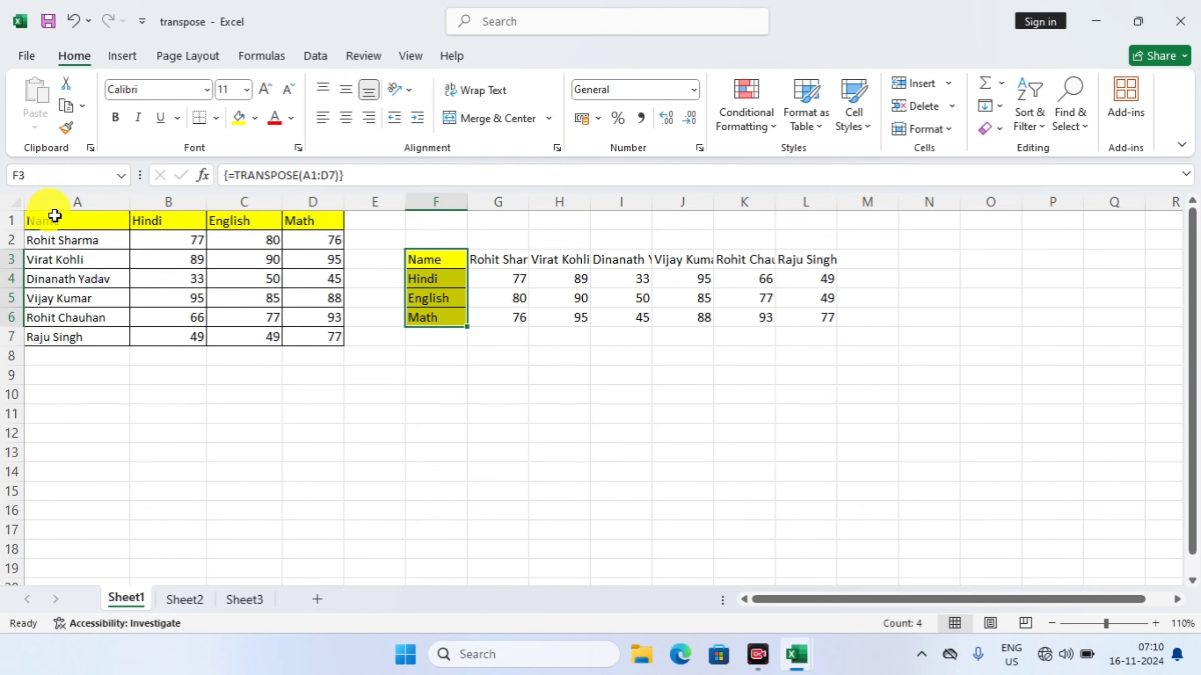
pyautogui.moveTo(49, 220); pyautogui.dragTo(305, 227)
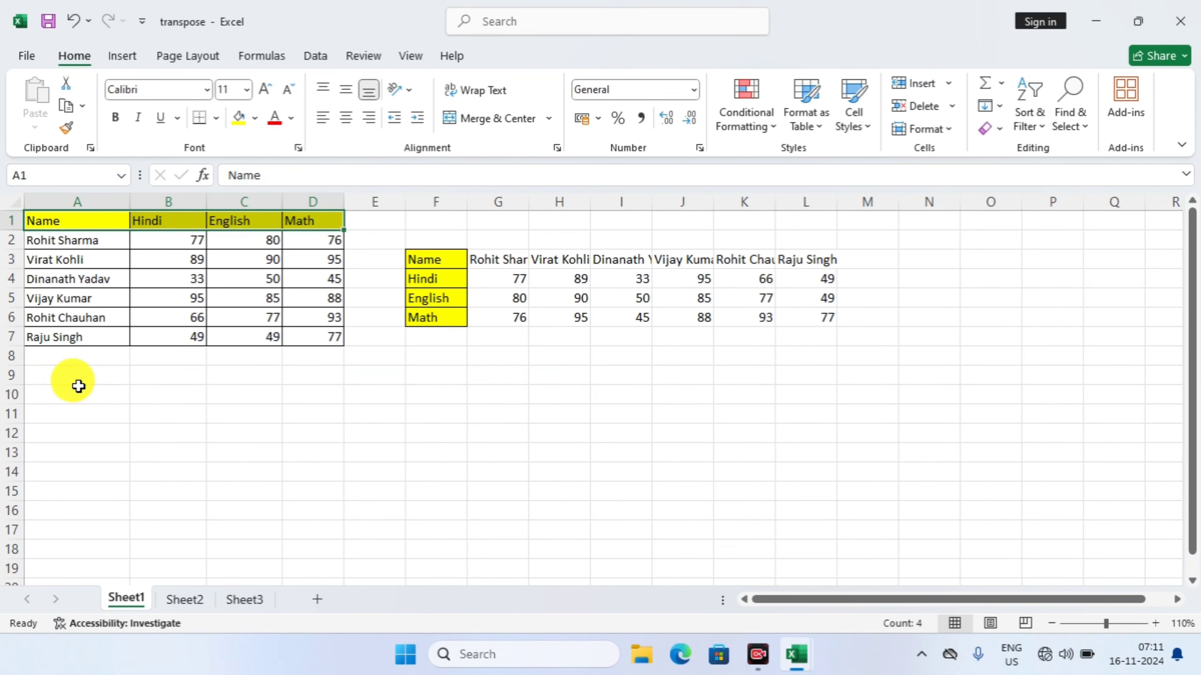
pyautogui.moveTo(78, 386); pyautogui.dragTo(86, 474)
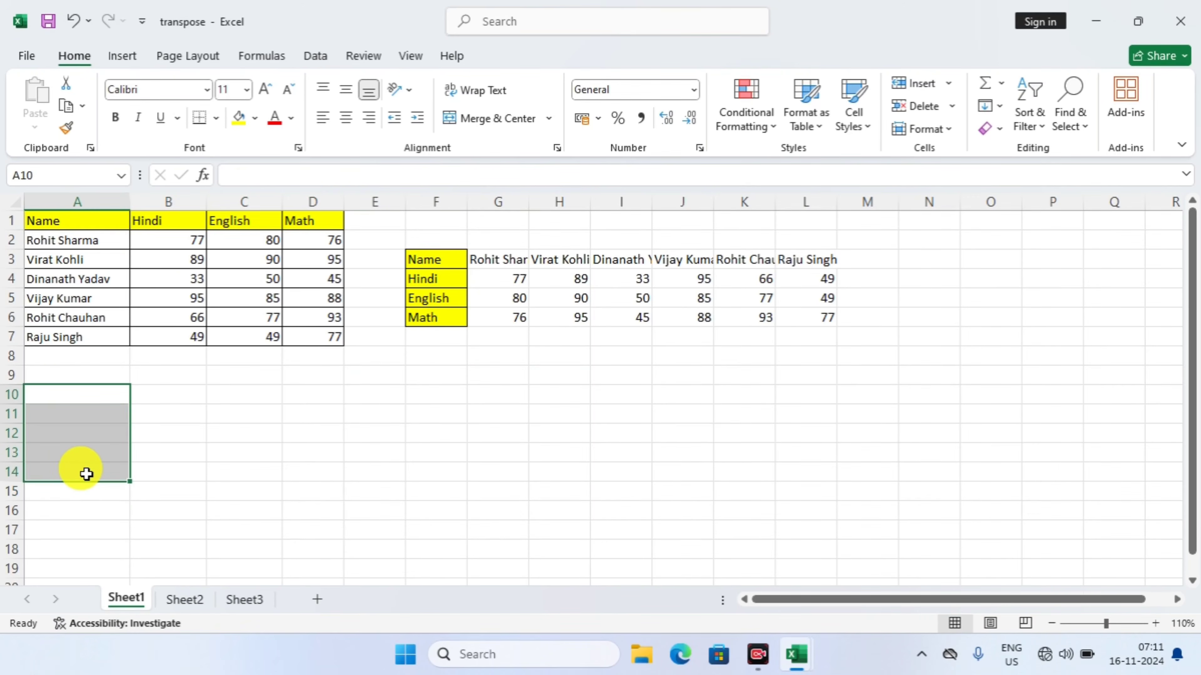
pyautogui.moveTo(64, 429); pyautogui.dragTo(47, 391)
pyautogui.click(47, 392)
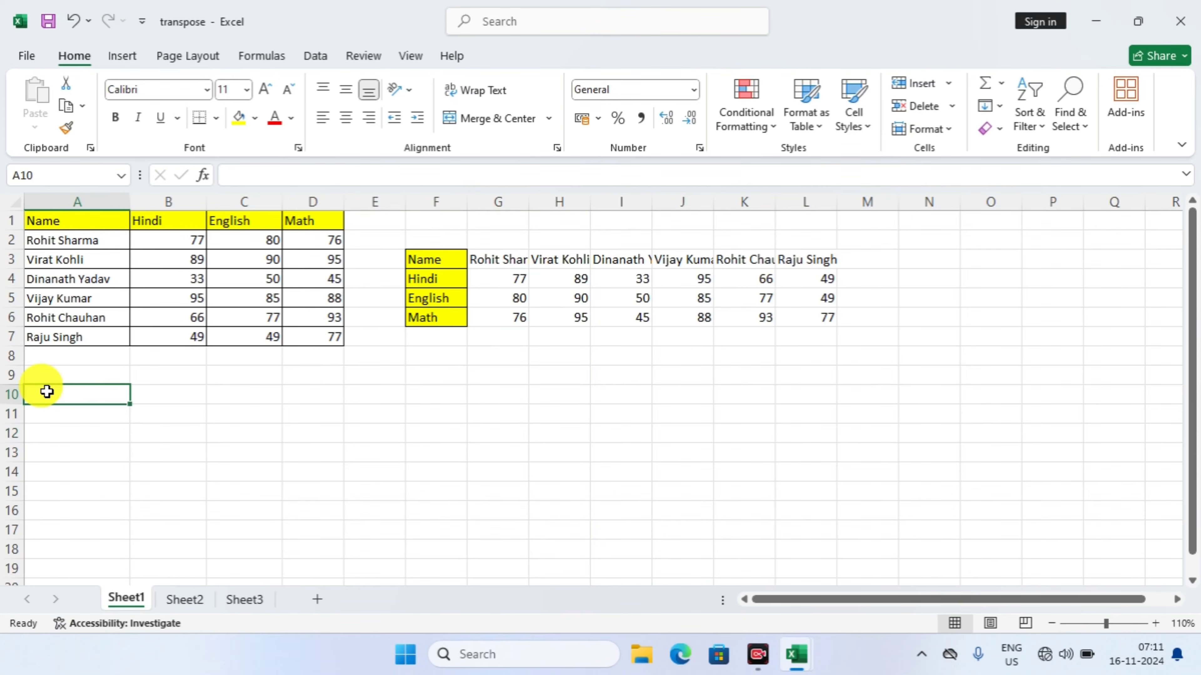
pyautogui.click(45, 414)
pyautogui.doubleClick(44, 414)
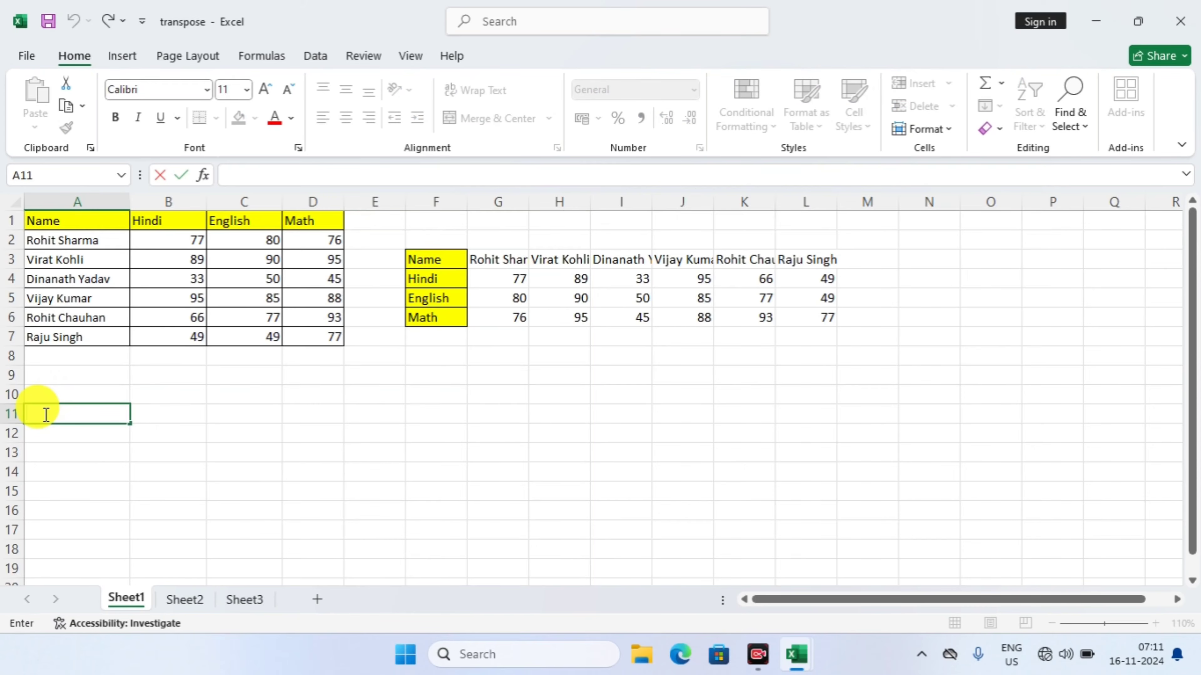
pyautogui.moveTo(40, 378); pyautogui.dragTo(44, 431)
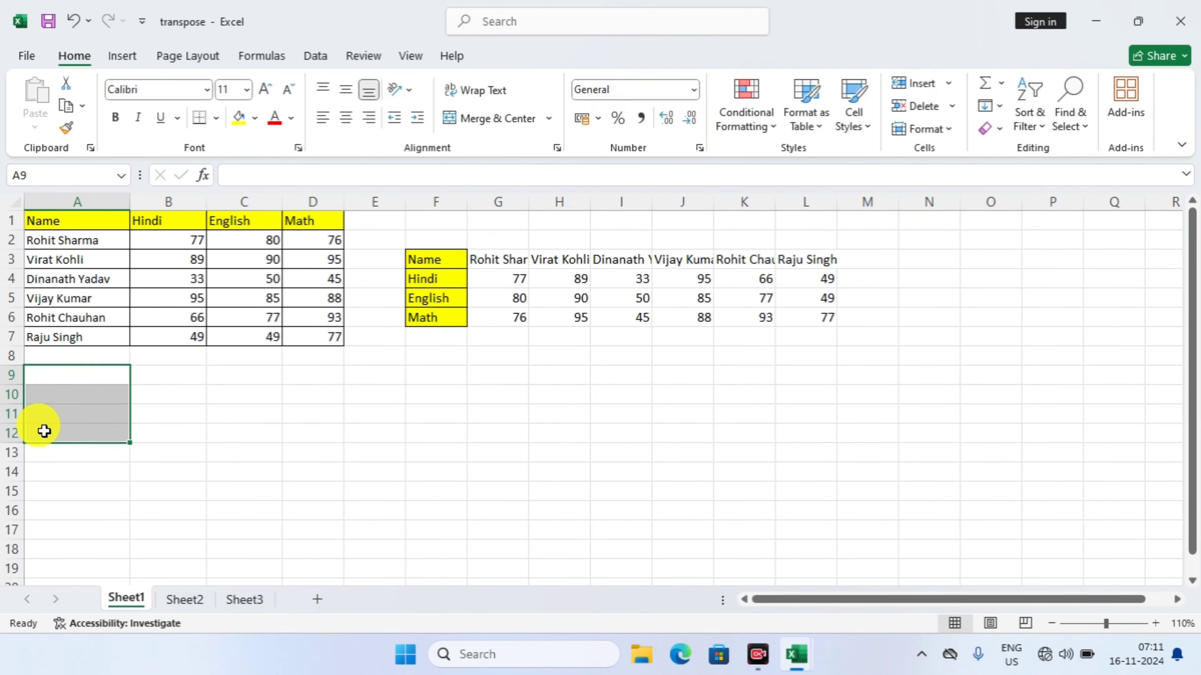
pyautogui.rightClick(55, 375)
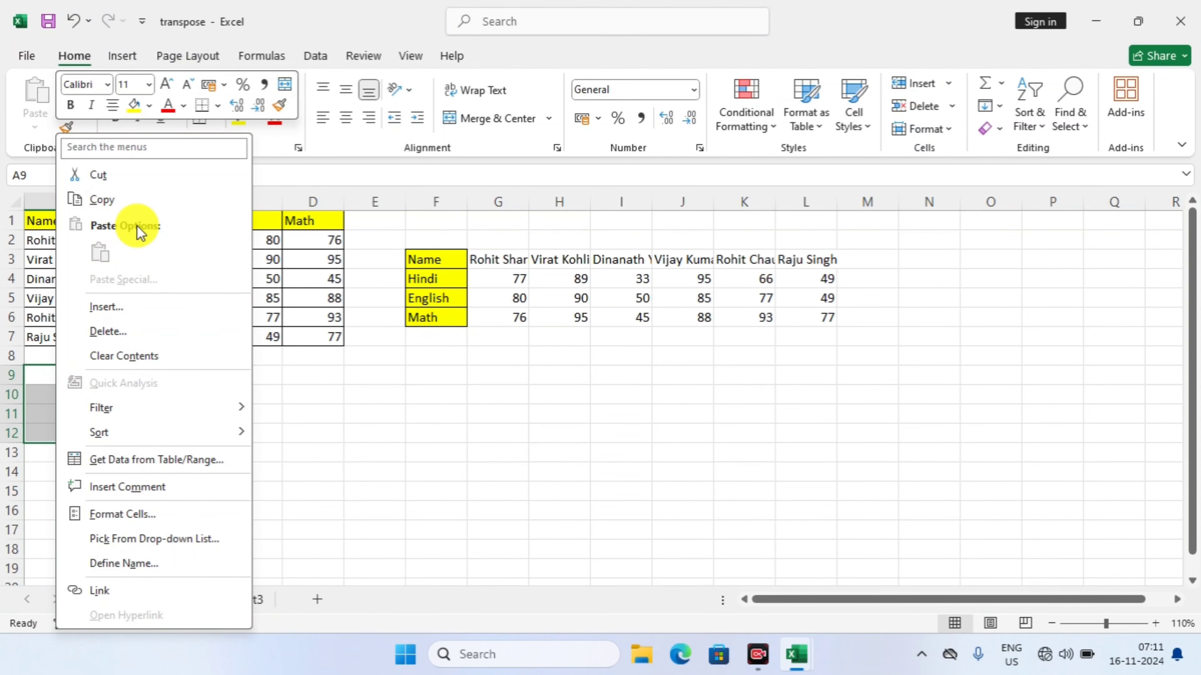
pyautogui.click(322, 227)
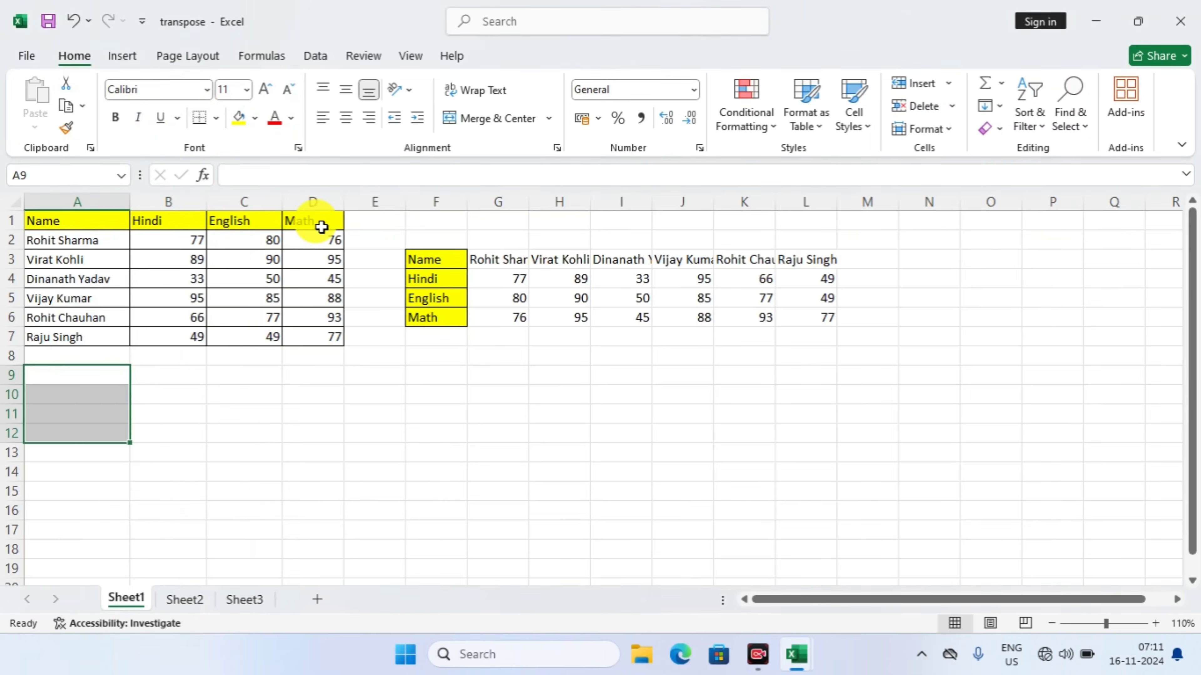
# Copy header row A1:D1 and paste it vertically into A11:A14 using Paste Special with the Transpose option
pyautogui.moveTo(102, 220); pyautogui.dragTo(310, 215)
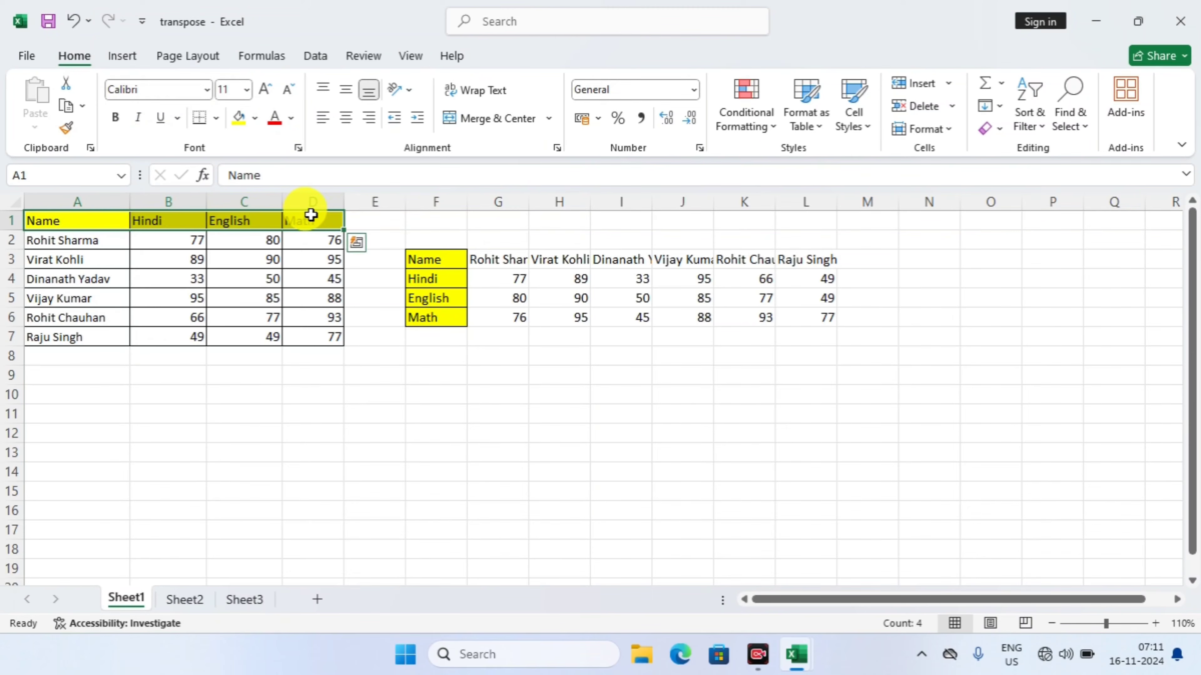
pyautogui.hotkey('ctrl', 'c')
pyautogui.moveTo(75, 409); pyautogui.dragTo(76, 468)
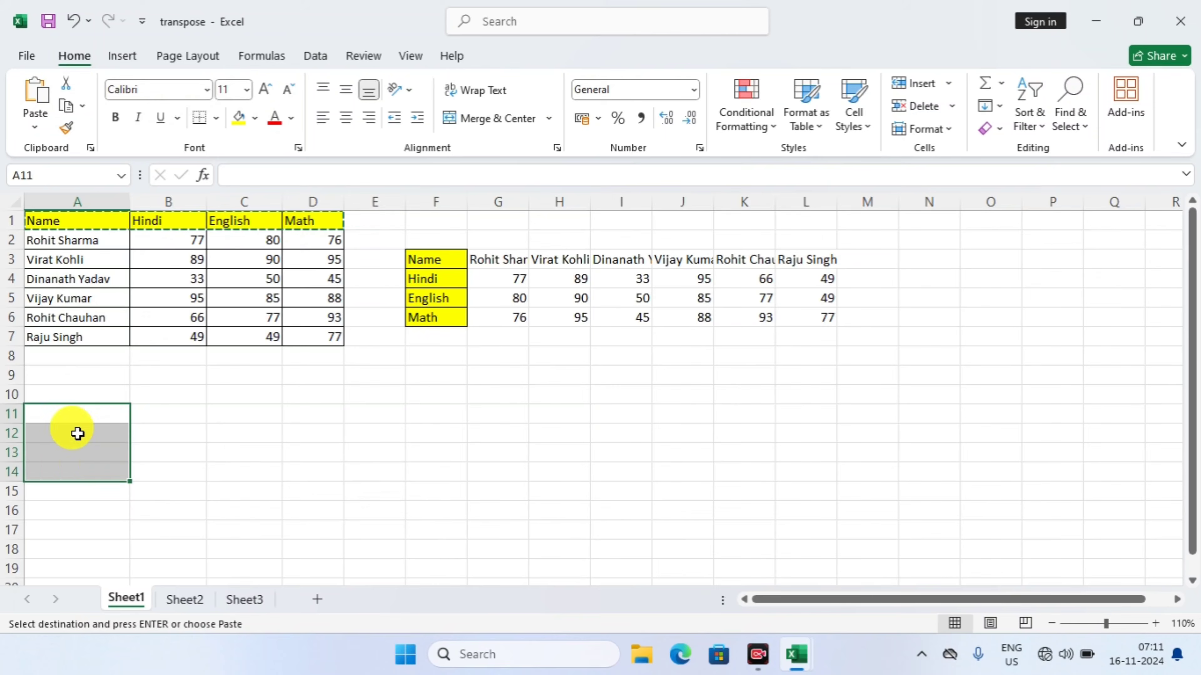
pyautogui.rightClick(75, 417)
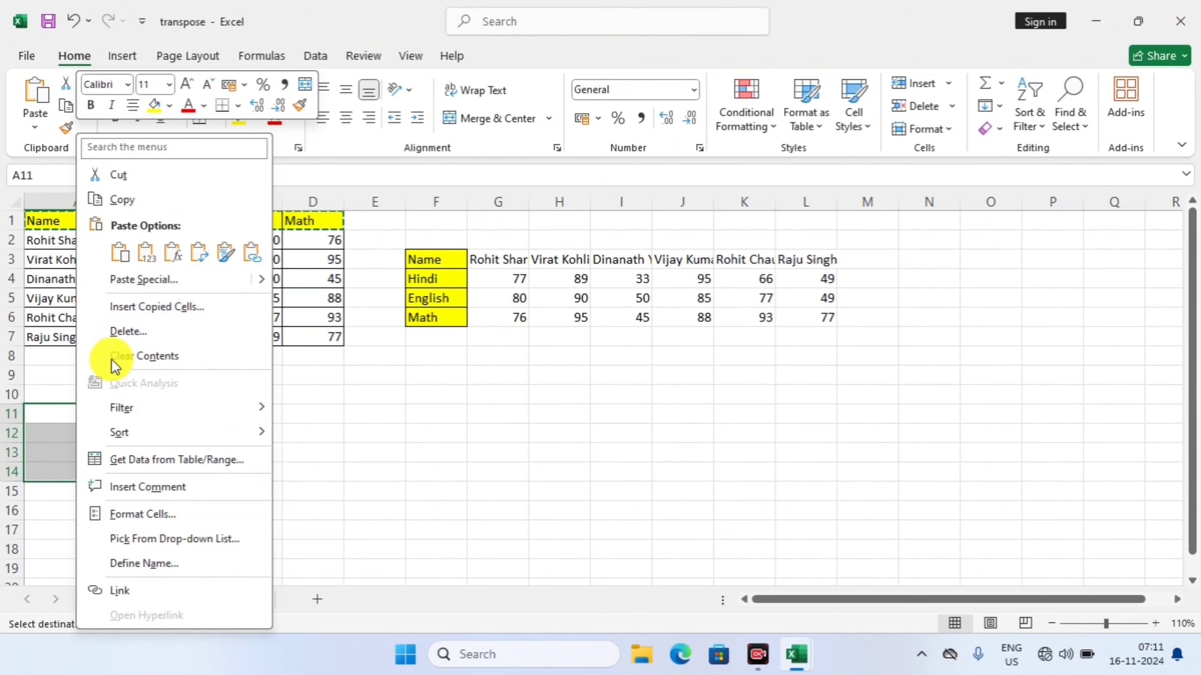
pyautogui.click(141, 279)
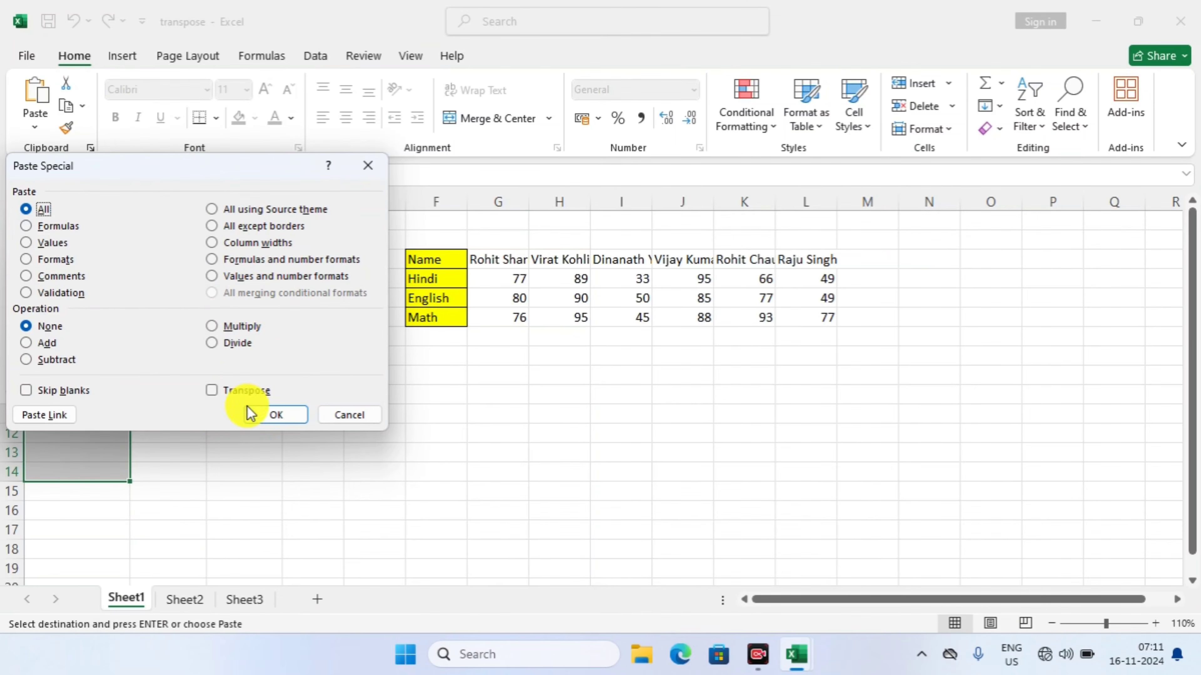
pyautogui.click(213, 395)
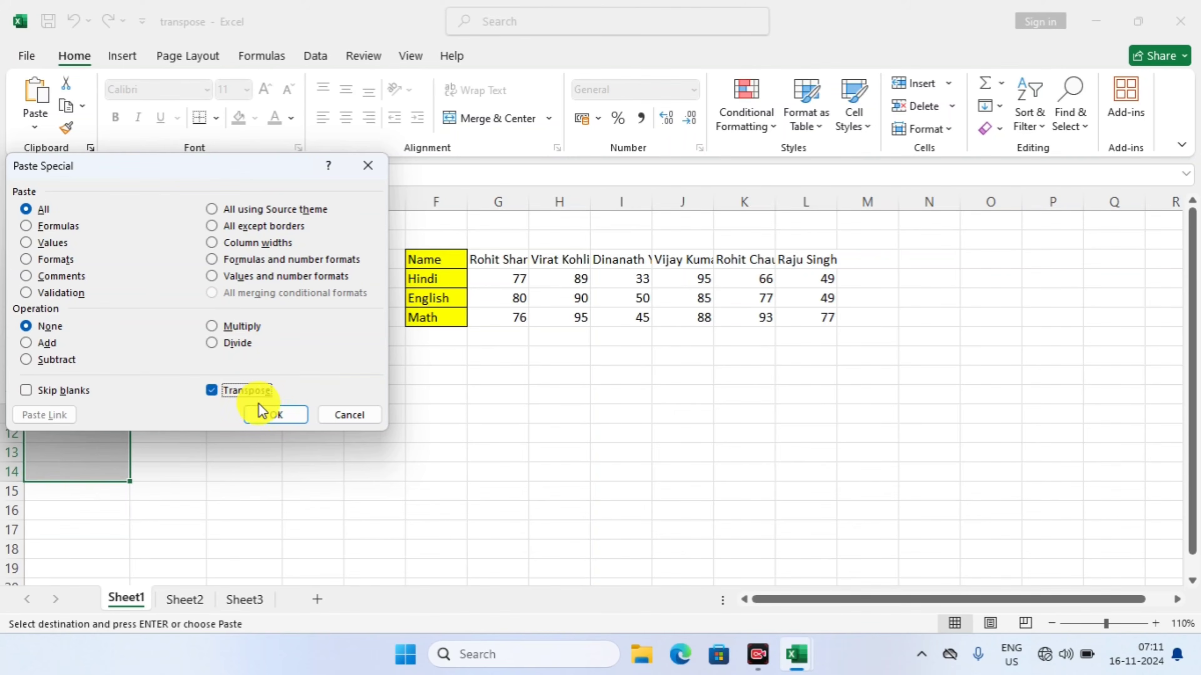
pyautogui.click(280, 414)
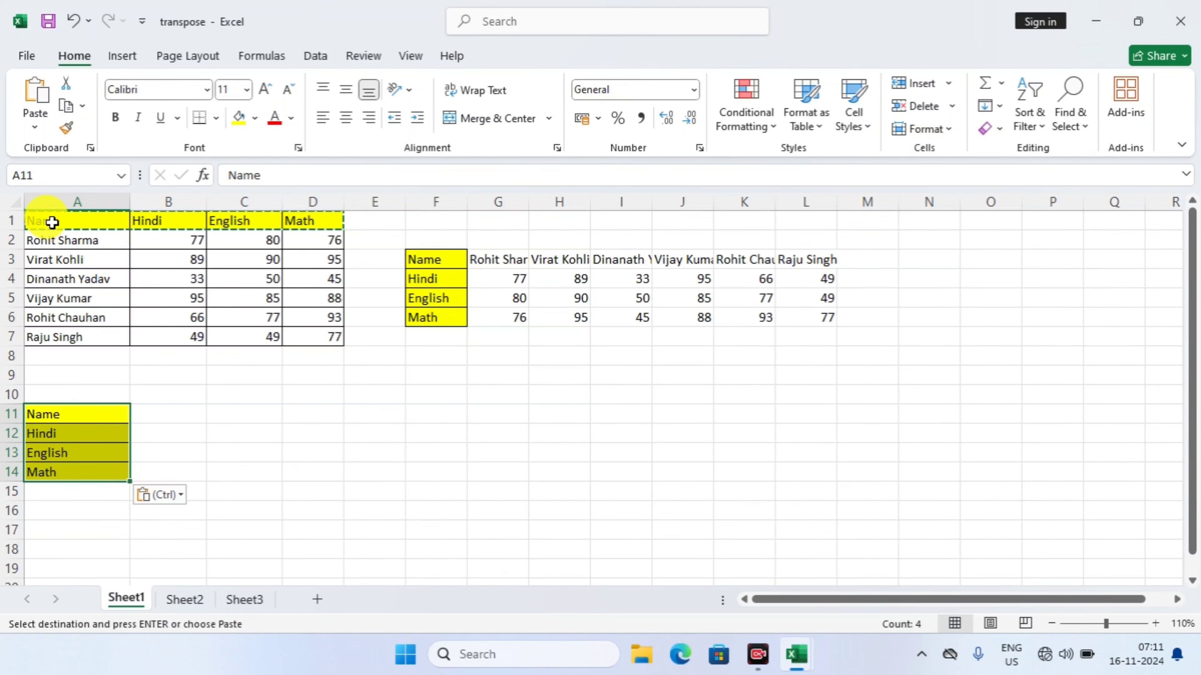
# Copy the whole marks table A1:D7 and paste it transposed into E11:K14 using Paste Special with the Transpose option
pyautogui.moveTo(53, 220); pyautogui.dragTo(303, 342)
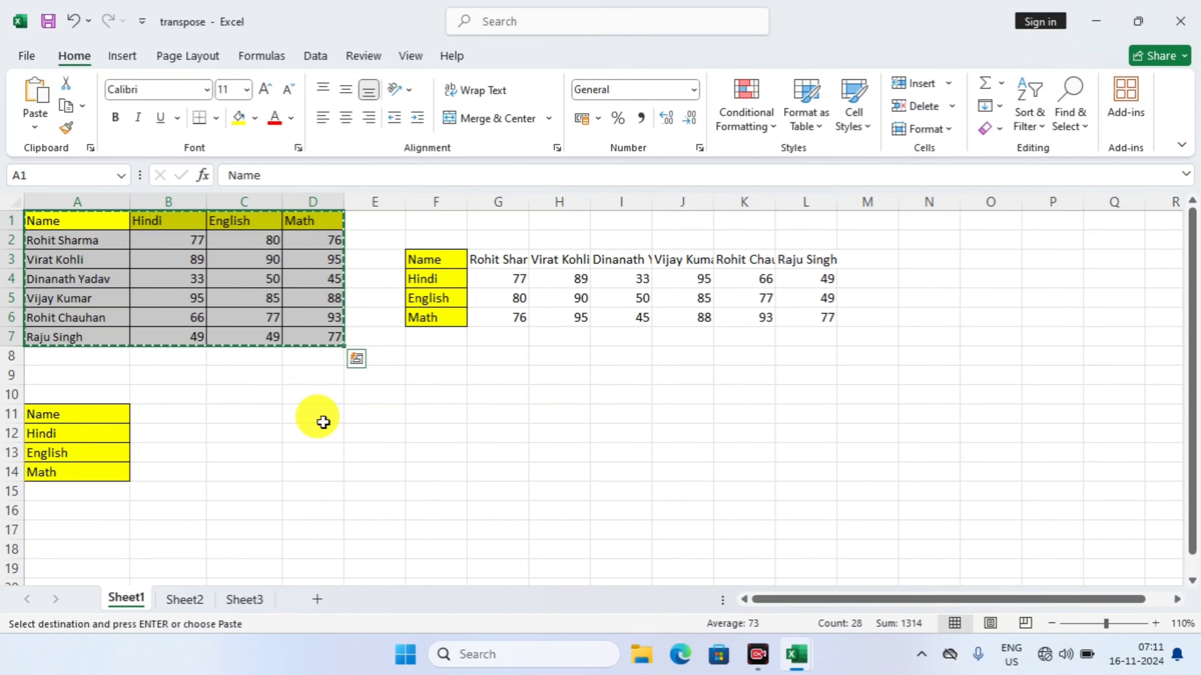
pyautogui.moveTo(376, 416); pyautogui.dragTo(683, 466)
pyautogui.moveTo(798, 469); pyautogui.dragTo(767, 466)
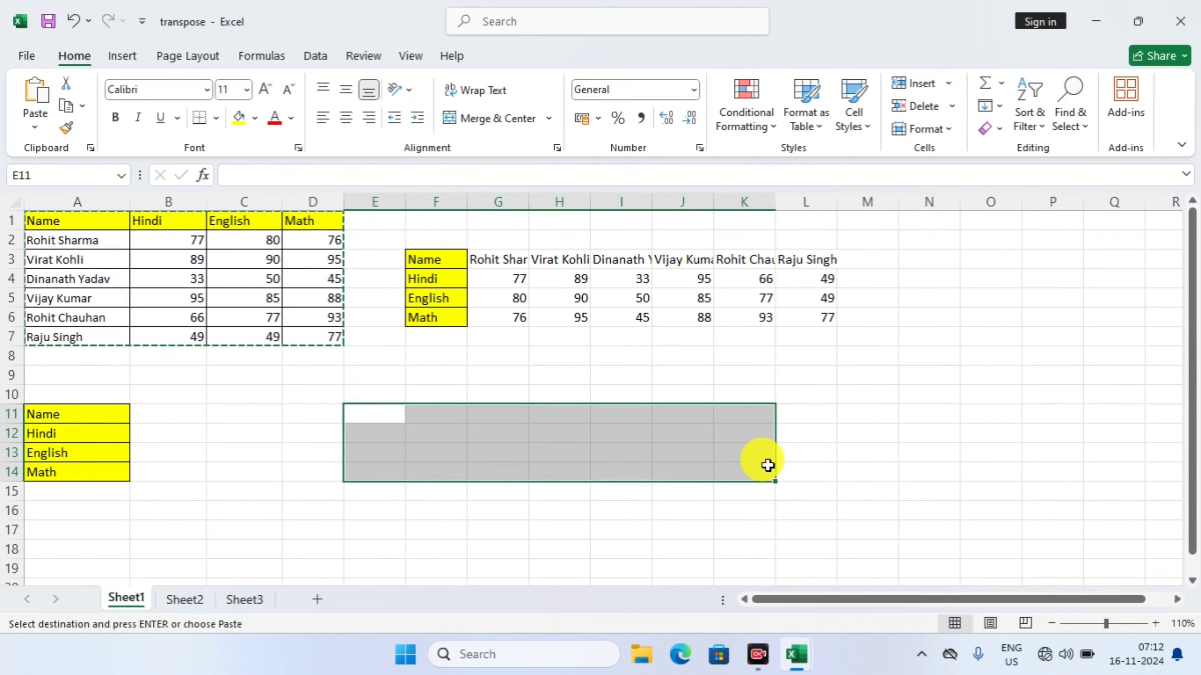
pyautogui.rightClick(767, 465)
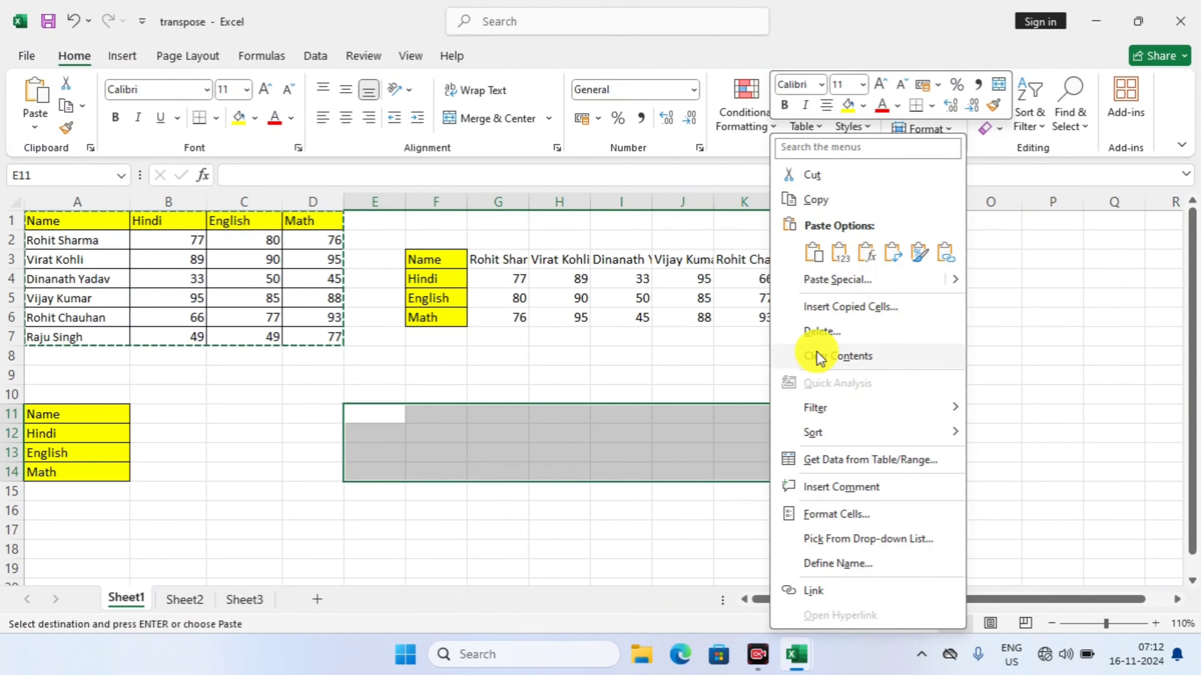
pyautogui.click(817, 277)
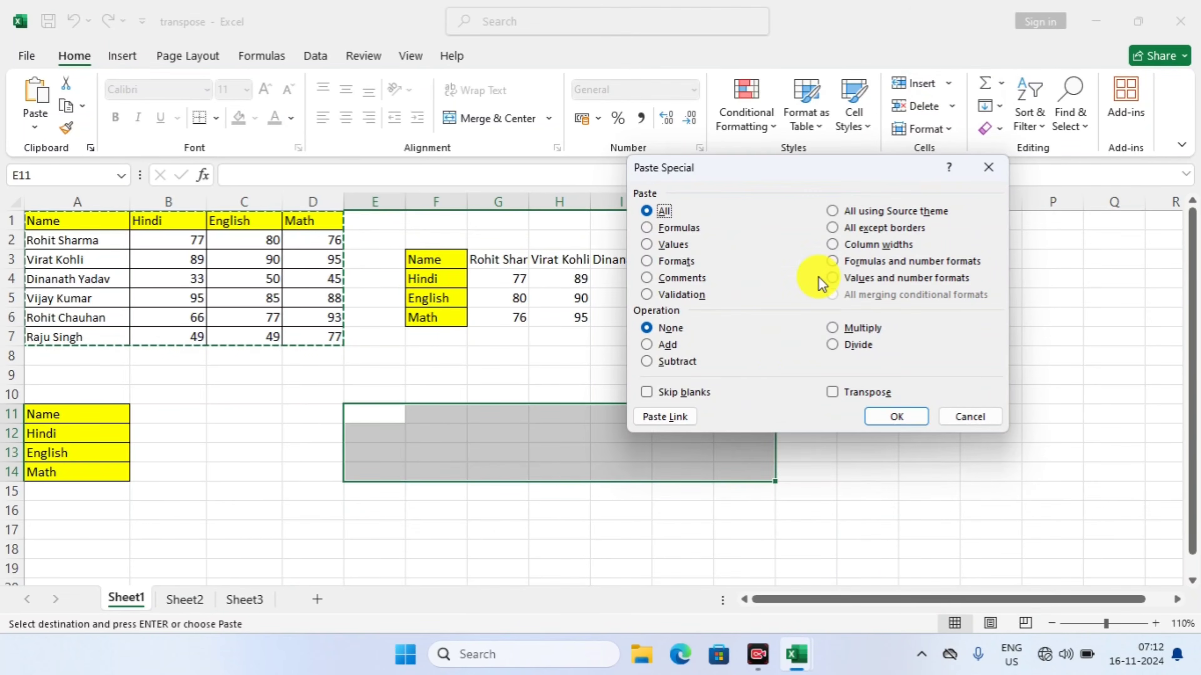
pyautogui.click(833, 393)
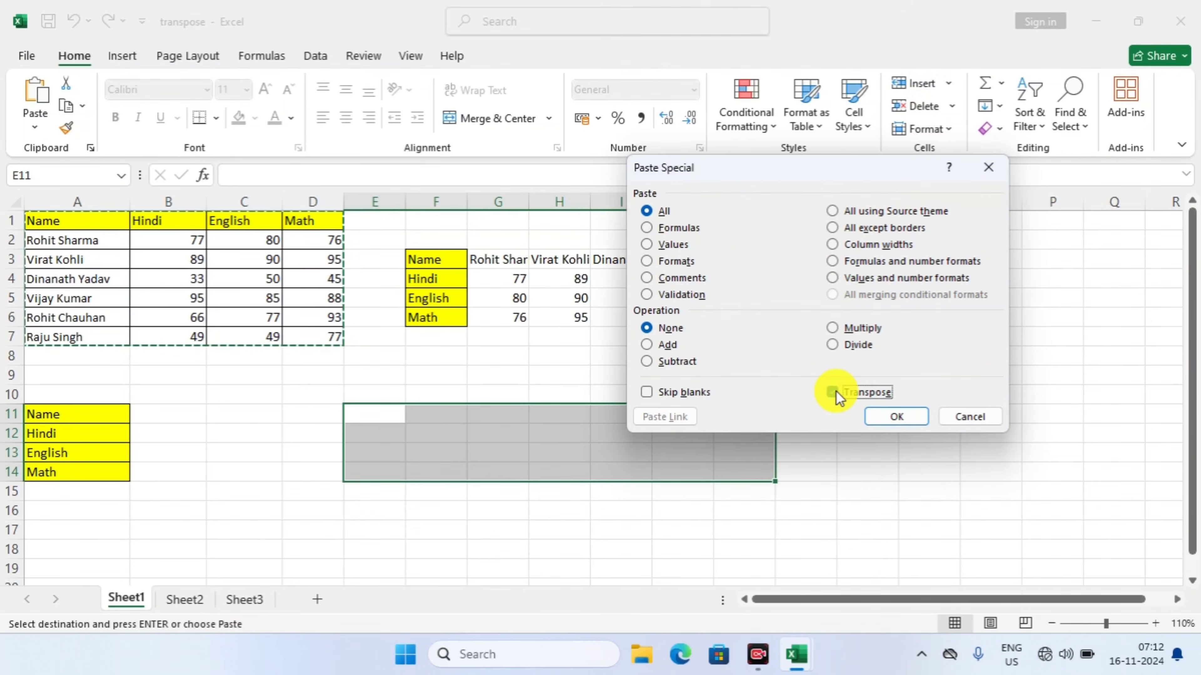
pyautogui.click(906, 418)
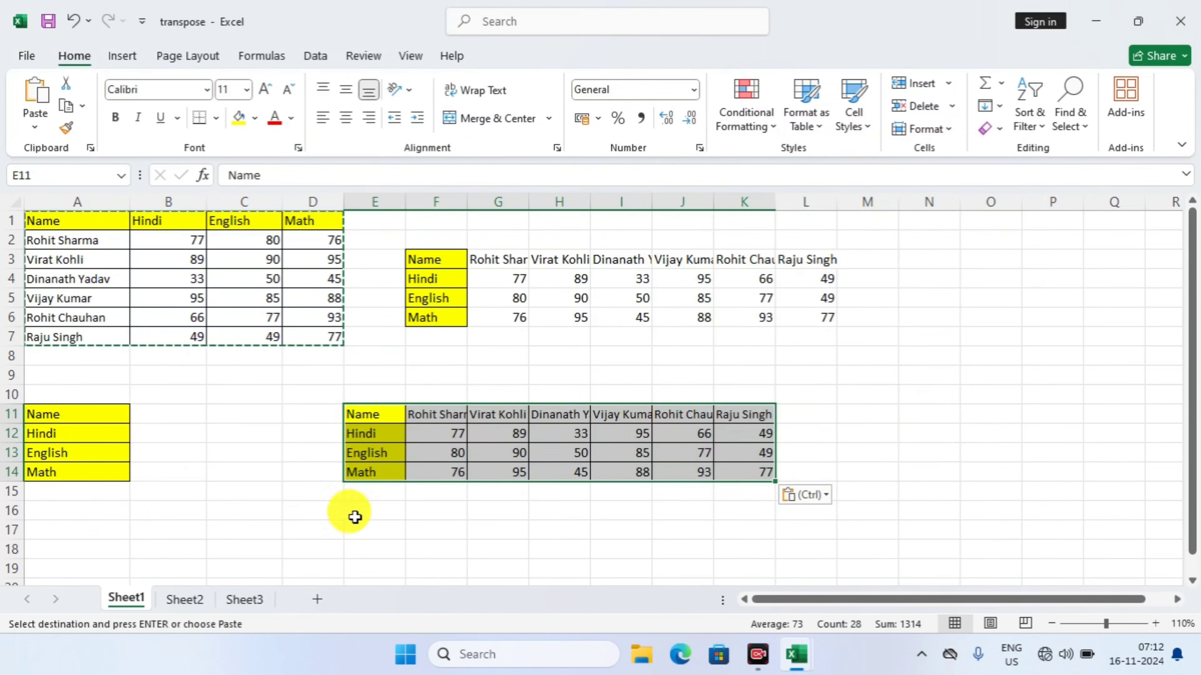